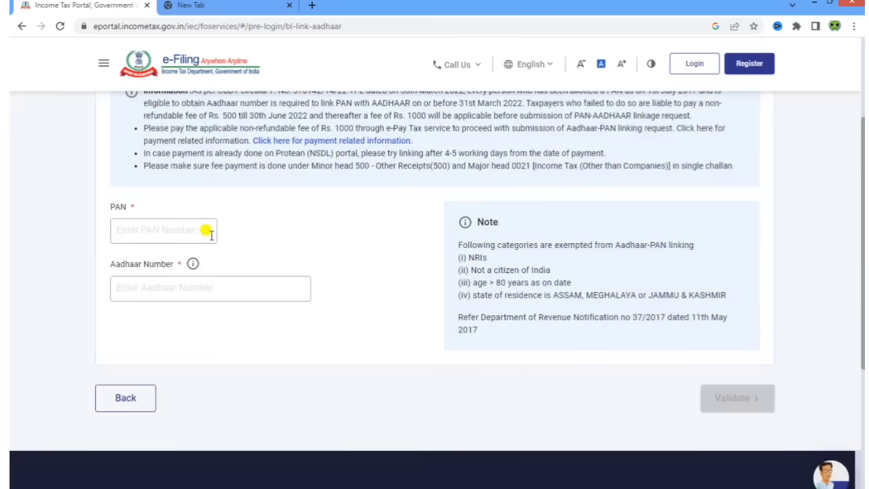
- Put the cursor in the PAN field on the Link Aadhaar page
click(192, 232)
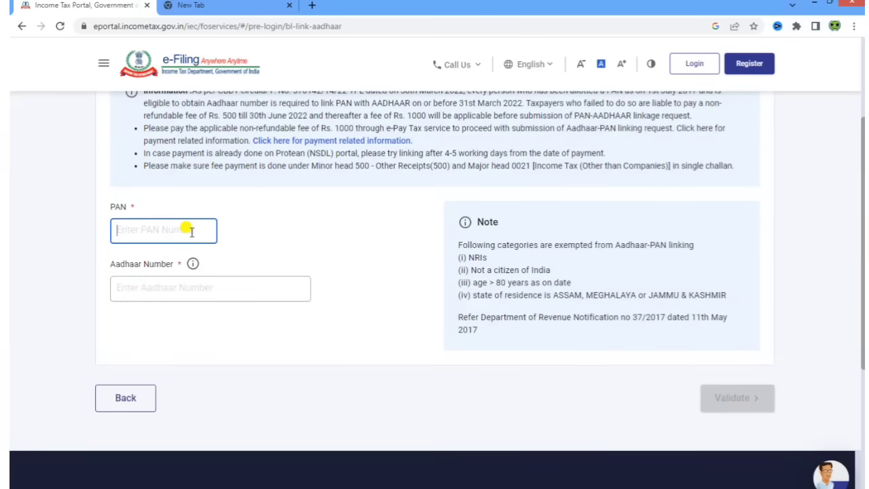
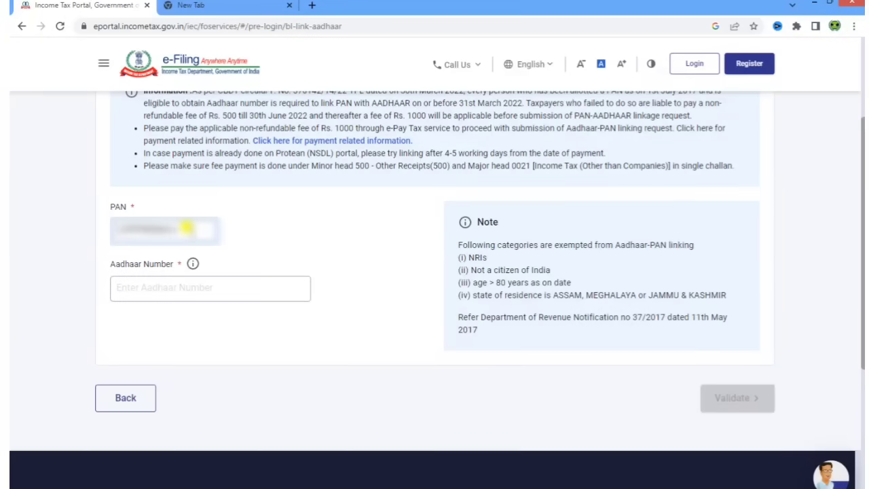
- Validate the PAN and Aadhaar number, then choose to pay the linking fee via e-Pay Tax
click(184, 284)
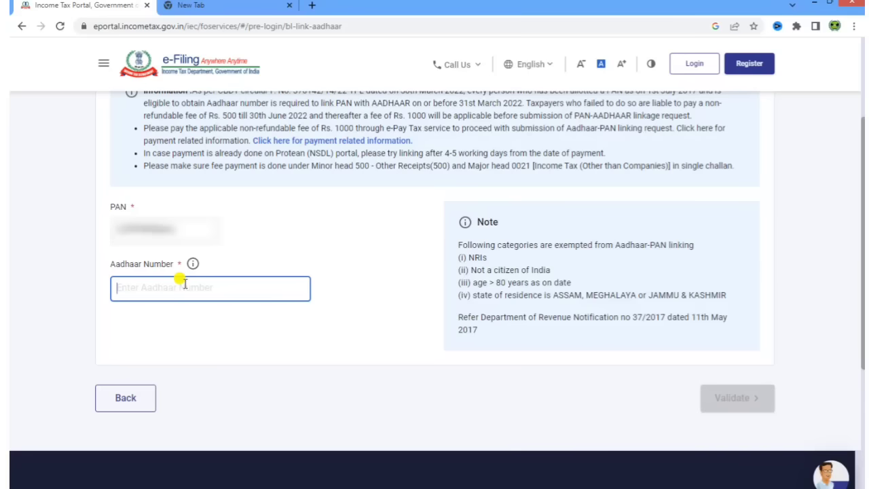
text(1234)
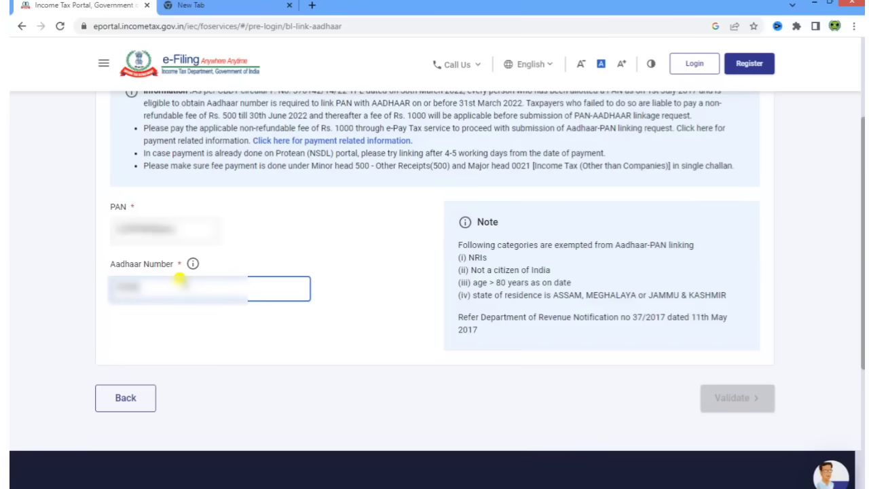
text(56789012)
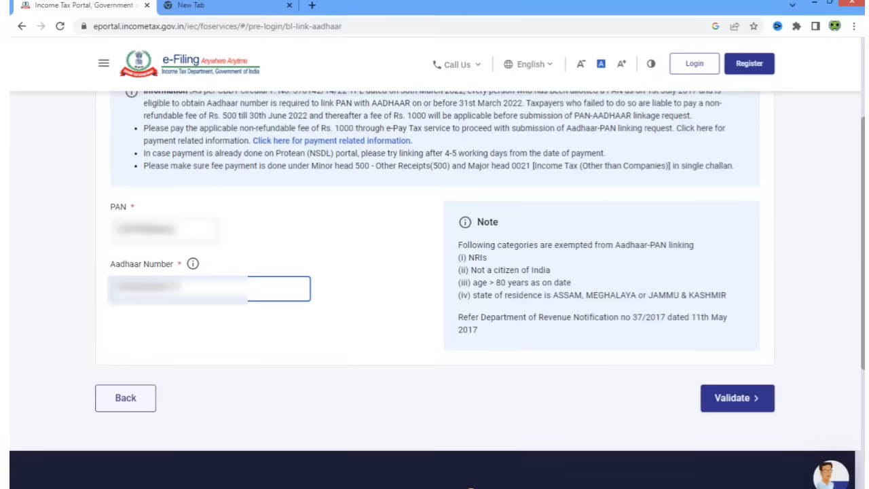
click(738, 398)
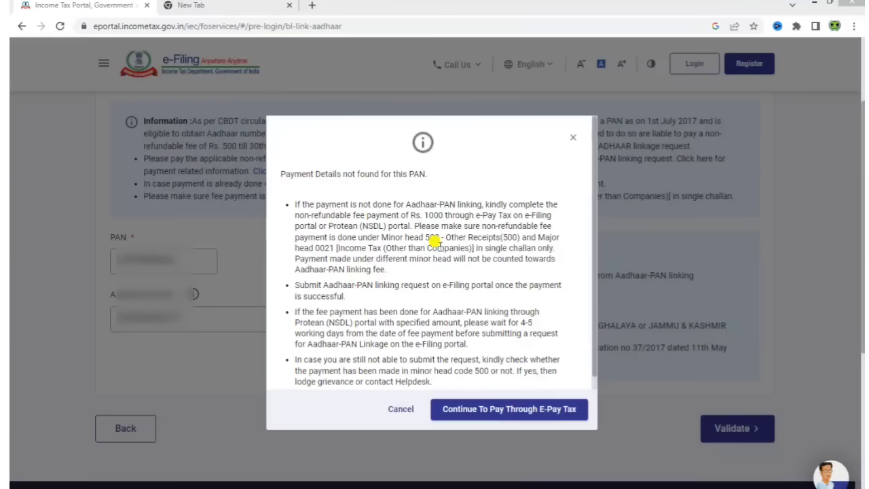
click(500, 409)
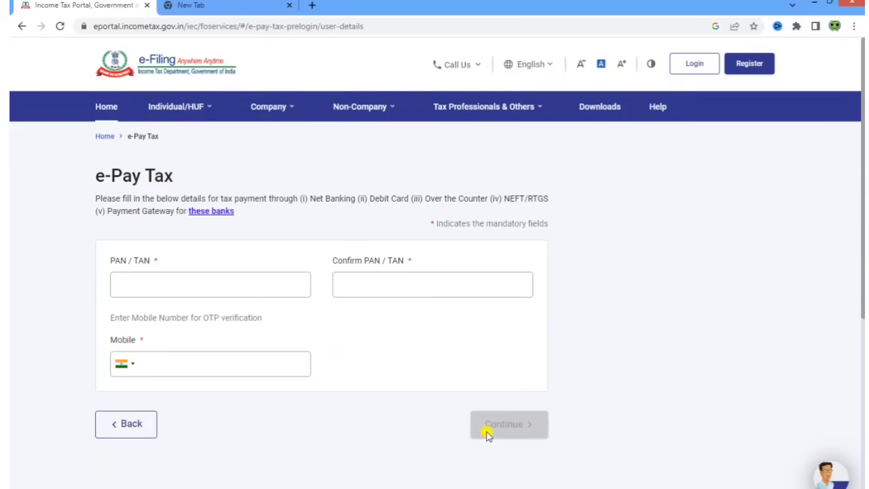
- Enter and confirm the PAN/TAN, add the mobile number, and request an OTP
click(210, 284)
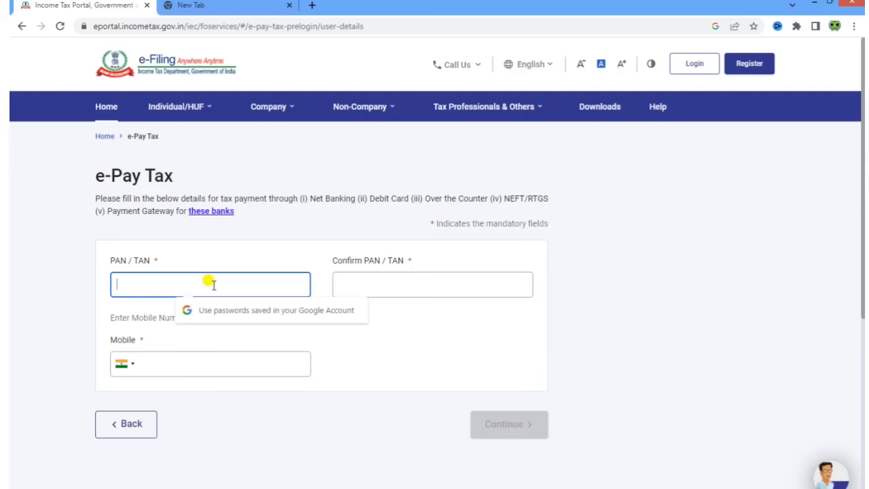
text(A23)
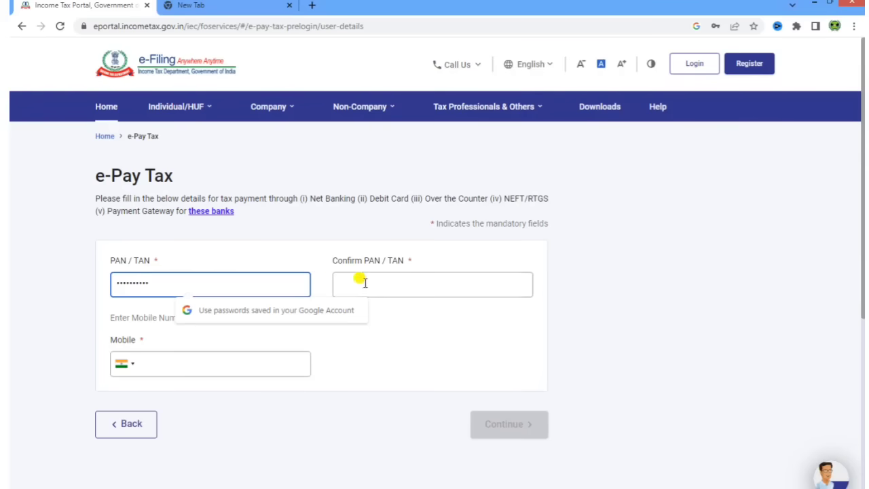
click(394, 281)
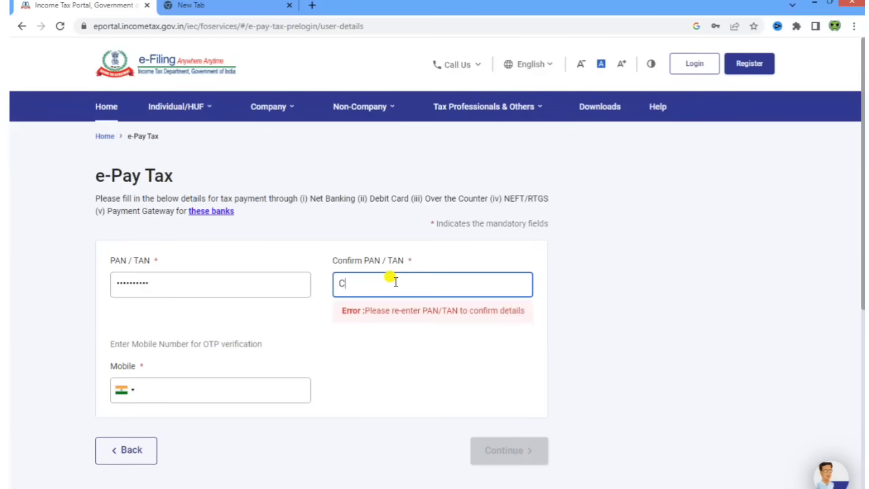
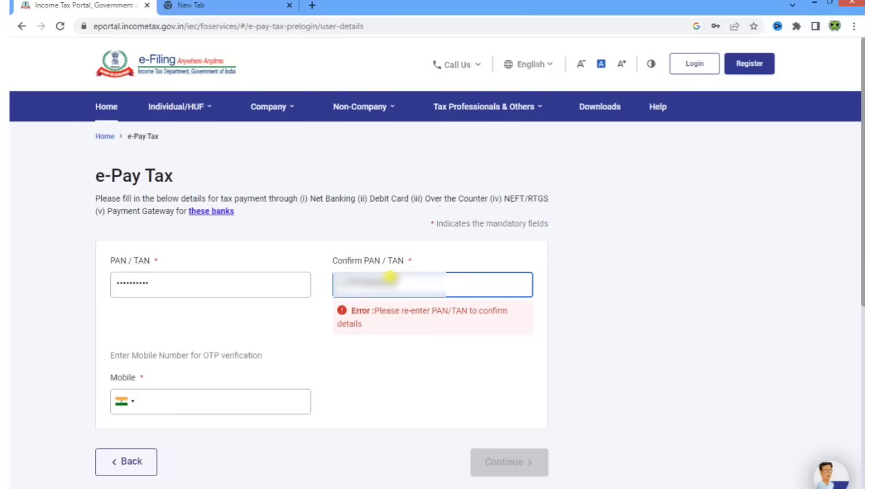
click(378, 332)
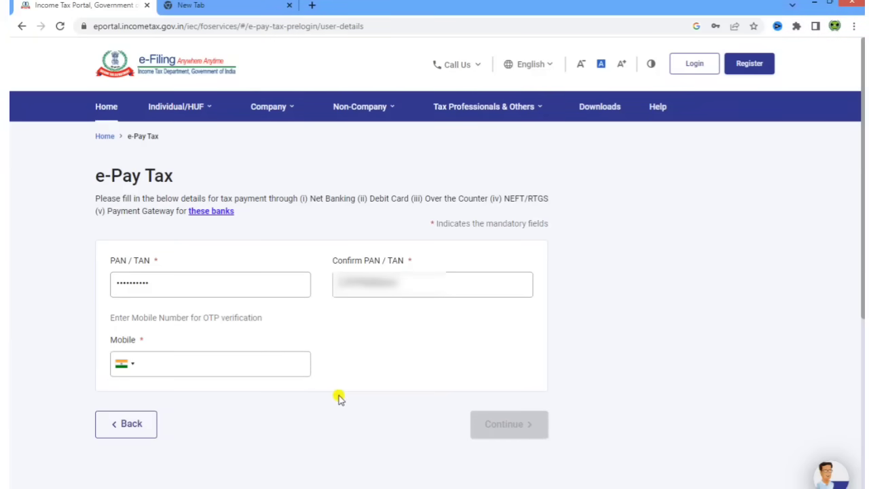
click(224, 360)
text(9876543210)
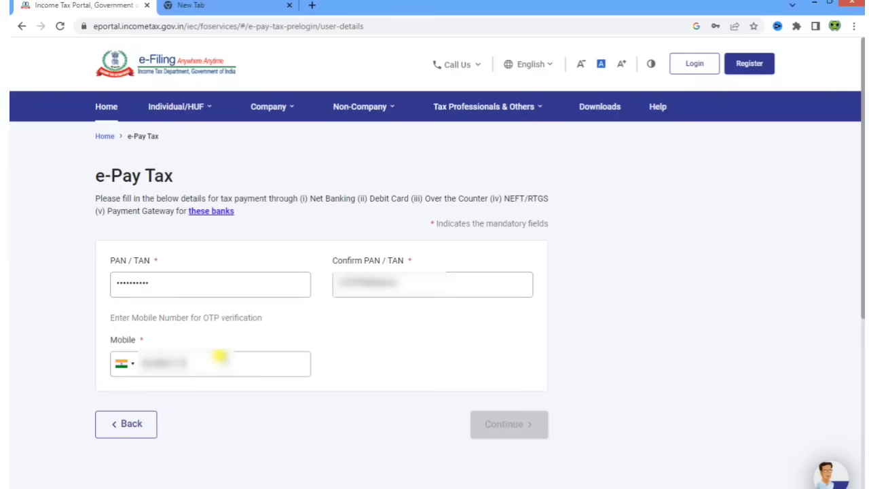
text(10)
click(515, 426)
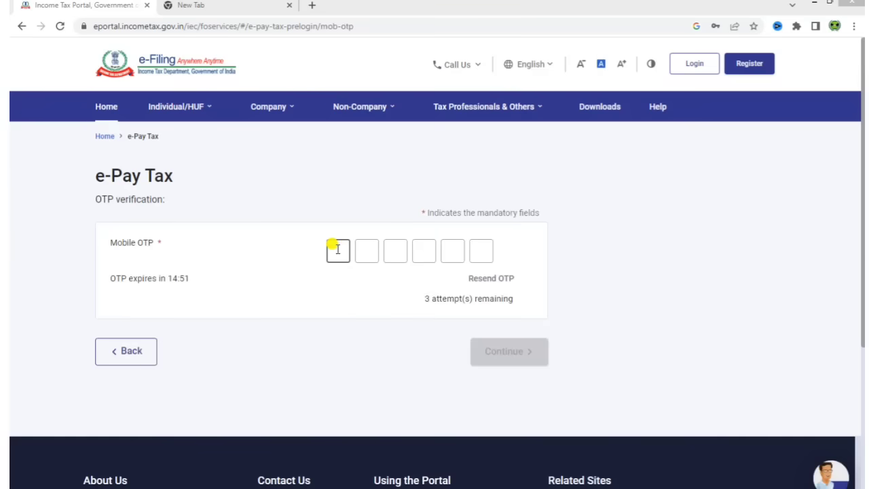
- Verify the six-digit mobile OTP and continue to make a new payment
click(337, 249)
text(123456)
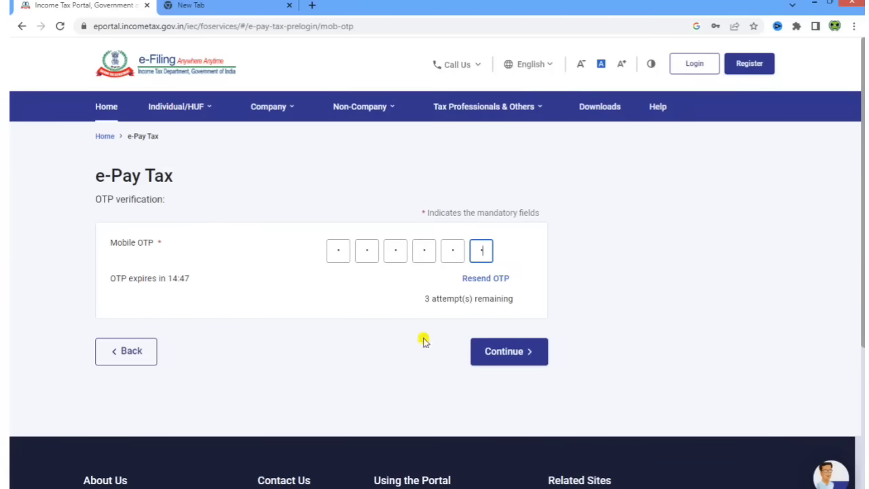
key(Return)
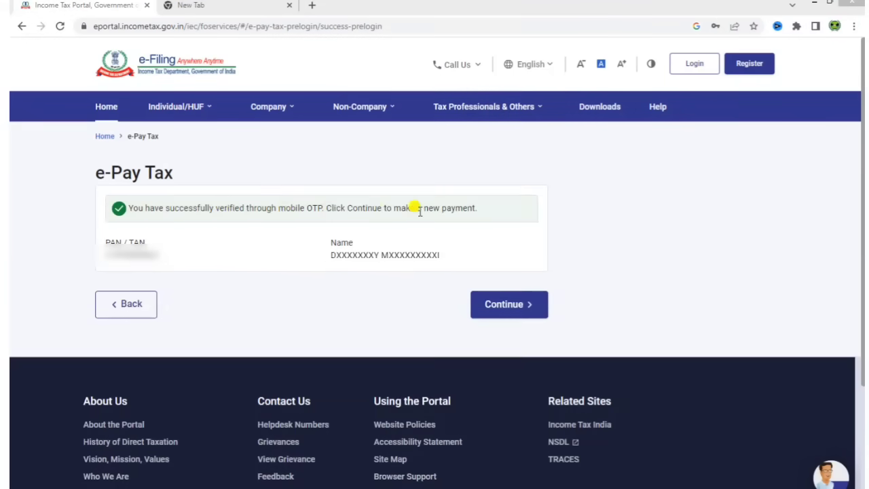
click(507, 306)
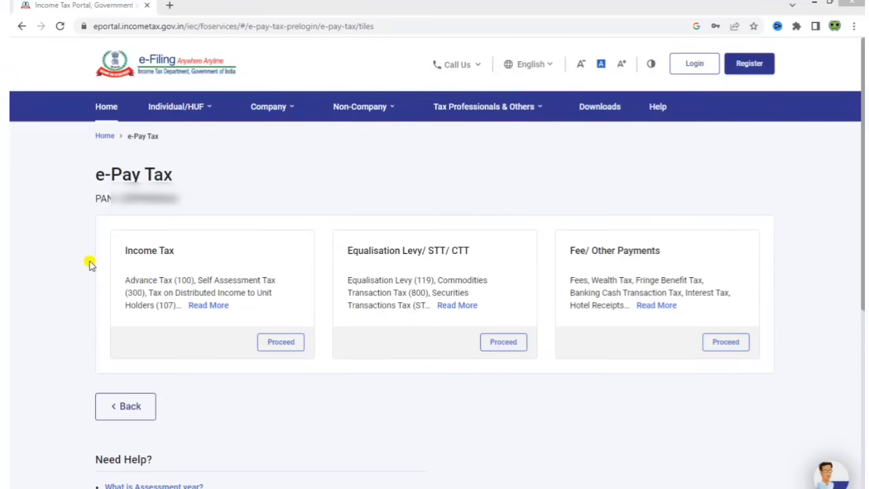
- Start an Income Tax payment for AY 2023-24 under Other Receipts (500), continuing past the ₹1,000 breakup
click(282, 347)
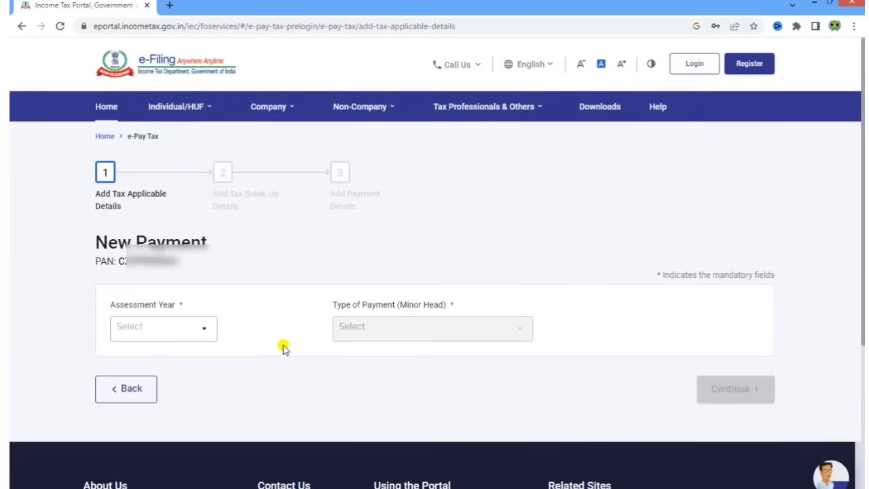
click(187, 328)
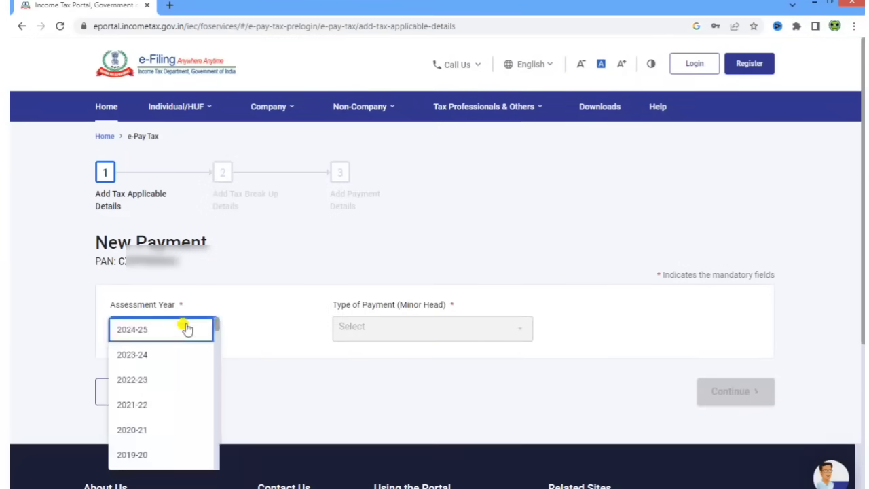
click(169, 357)
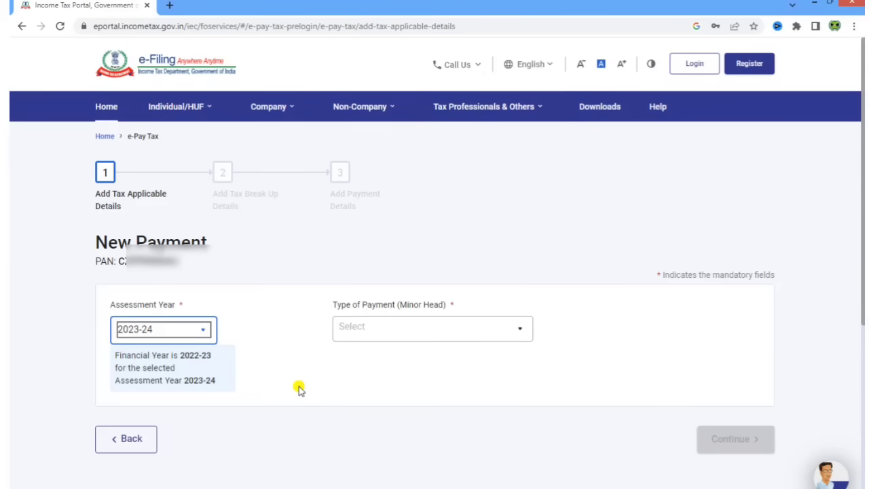
click(379, 338)
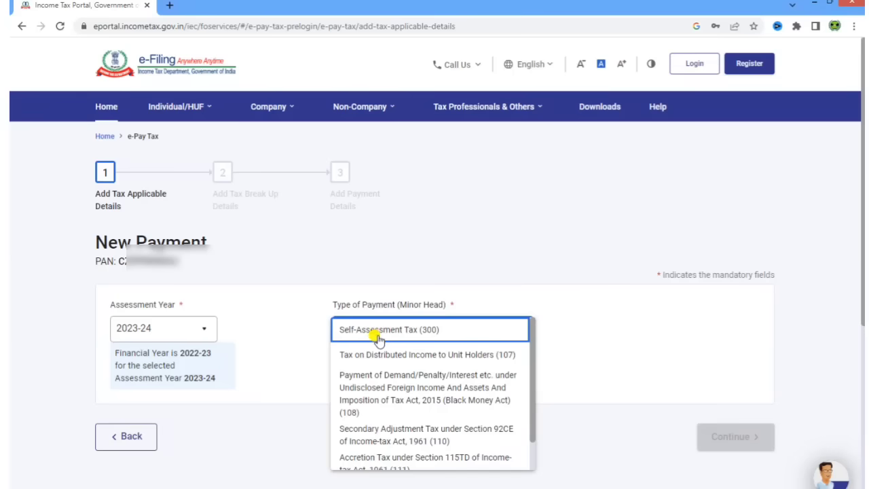
scroll(384, 374, down, 3)
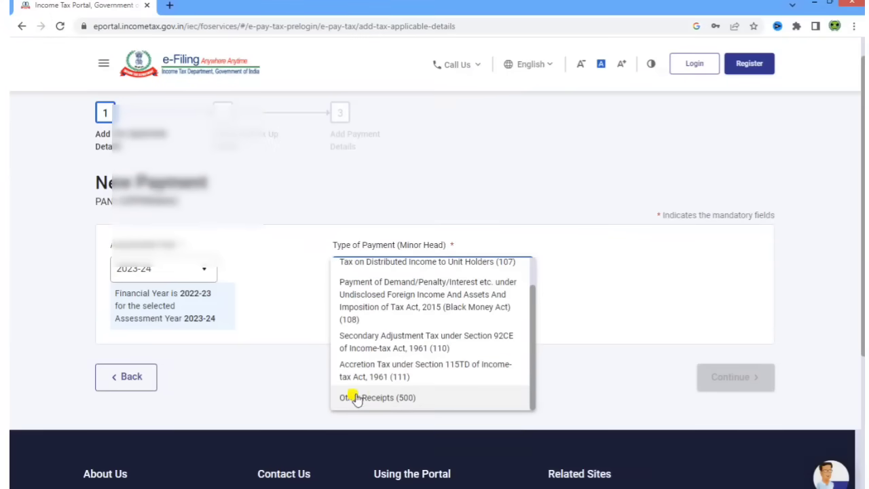
click(379, 397)
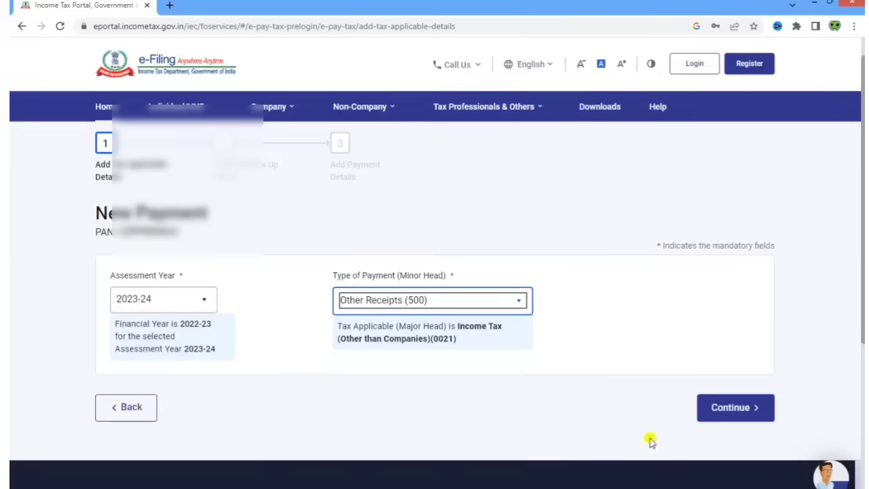
click(722, 408)
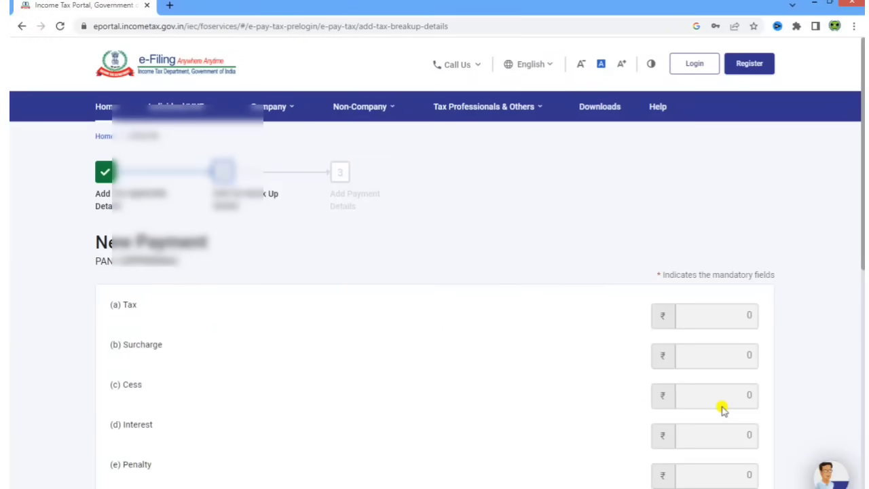
scroll(475, 382, down, 4)
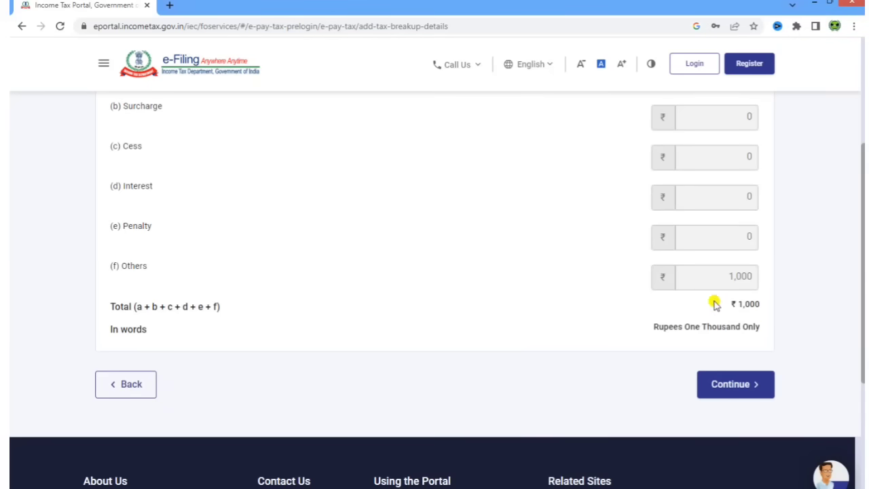
click(747, 384)
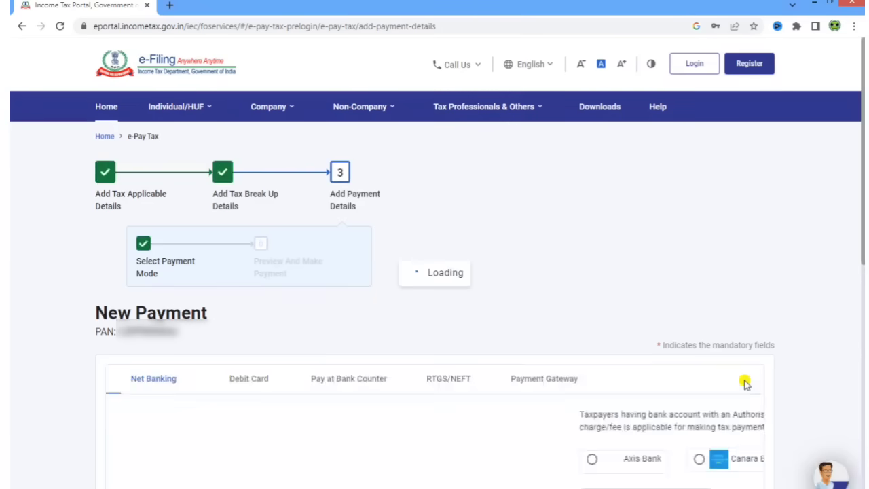
- Look through the other payment modes, then pick Net Banking with State Bank of India
scroll(683, 314, down, 2)
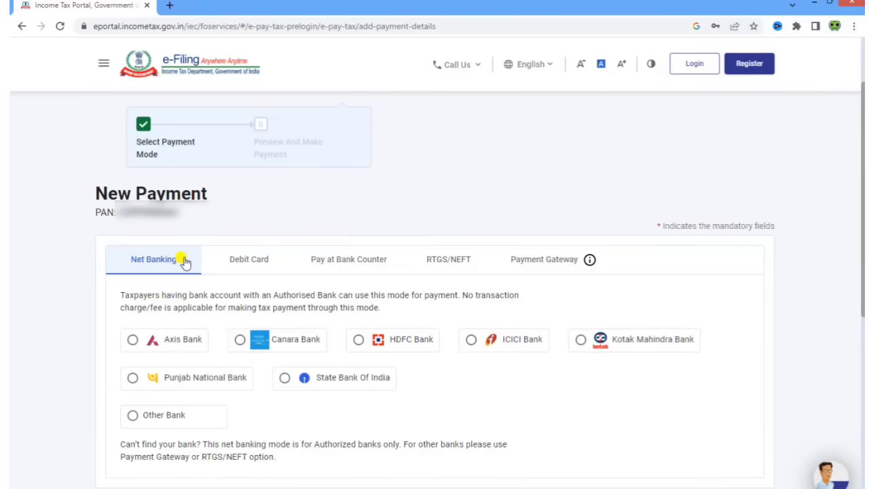
click(234, 259)
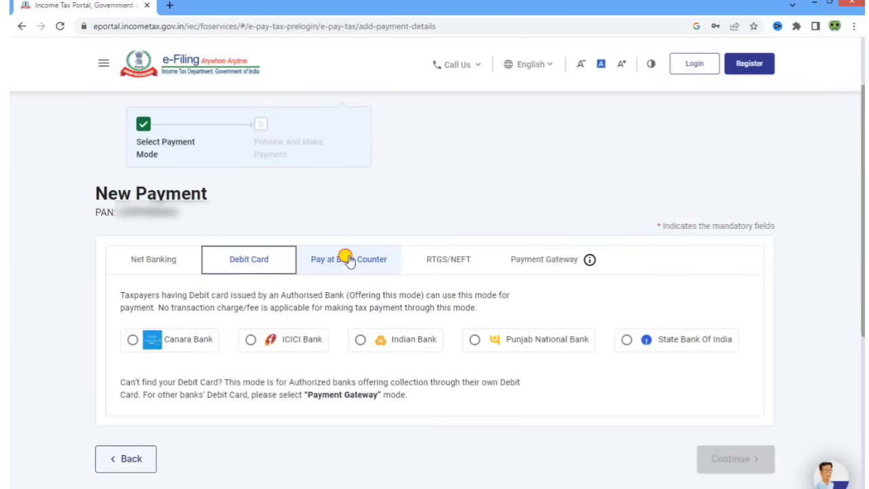
click(338, 262)
click(438, 273)
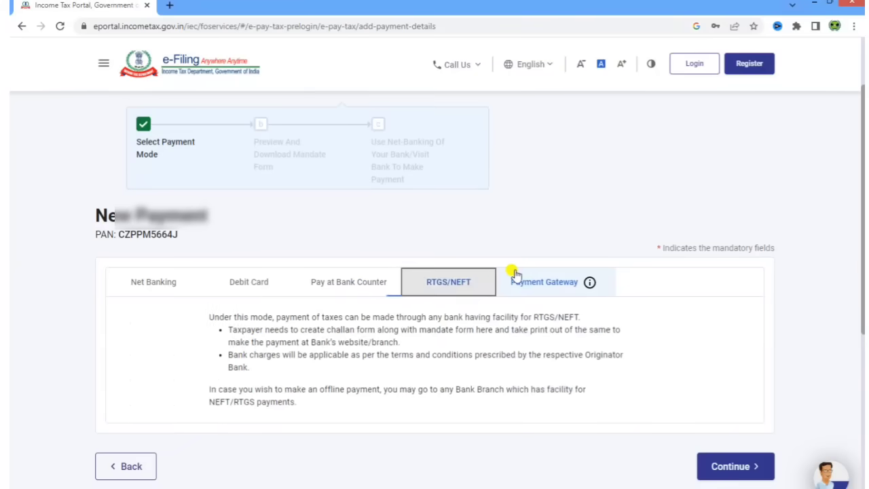
click(521, 273)
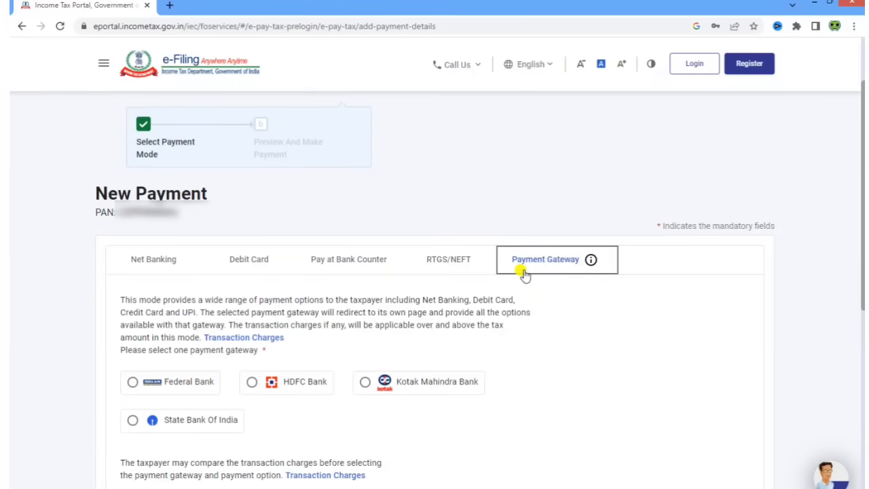
click(135, 273)
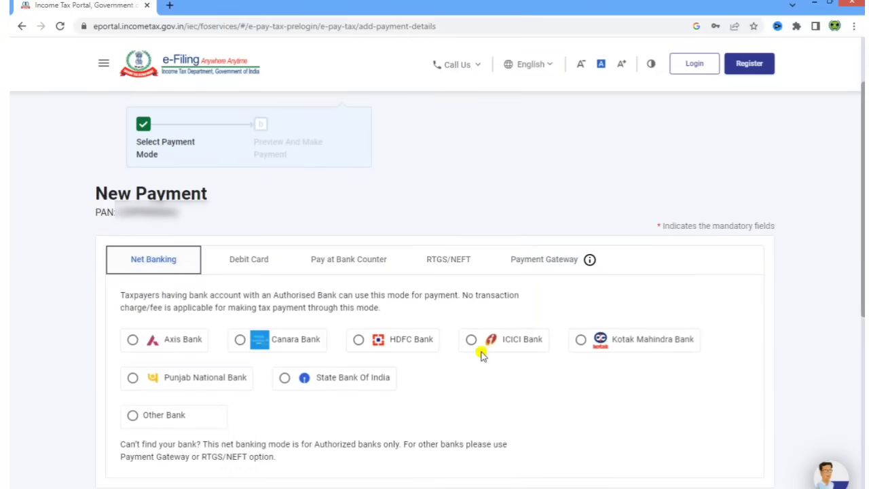
scroll(480, 356, down, 2)
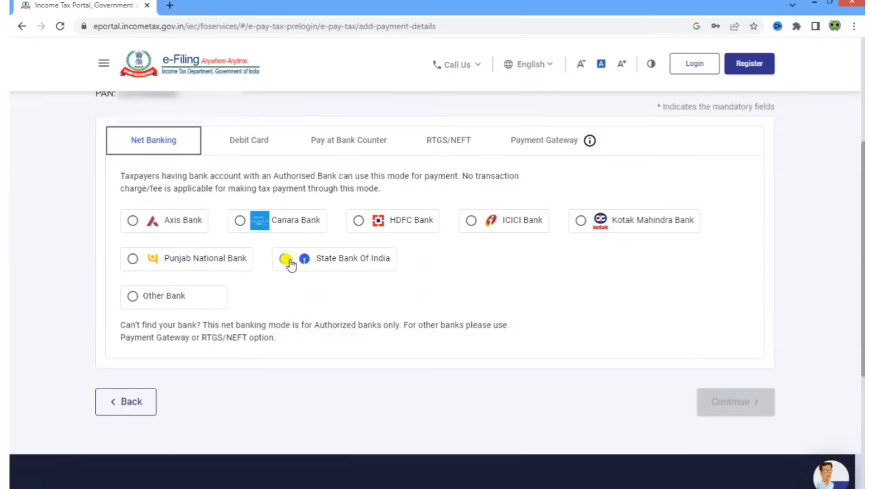
click(285, 259)
click(718, 401)
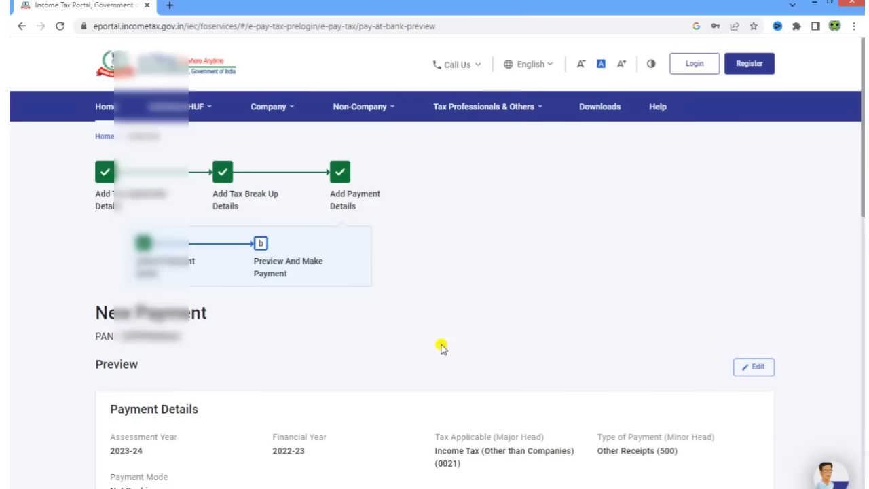
- Pay the ₹1,000 now, accept the terms and conditions, and submit to the bank
scroll(445, 349, down, 3)
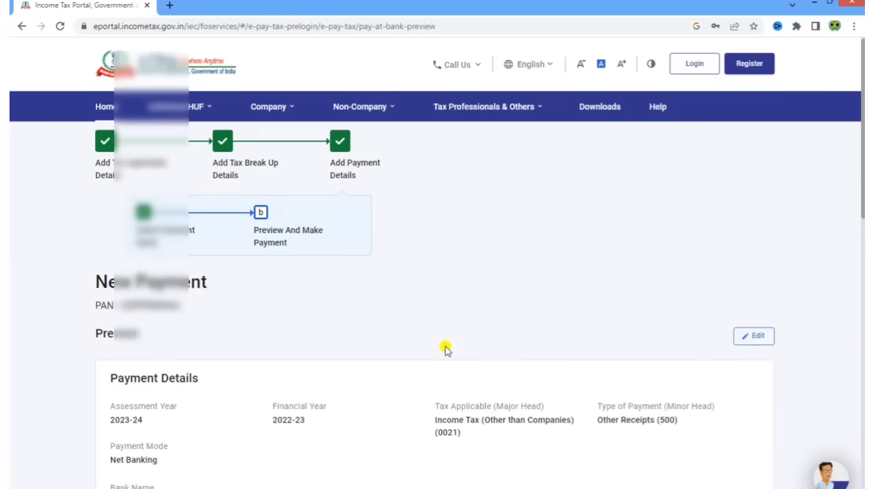
scroll(444, 348, down, 5)
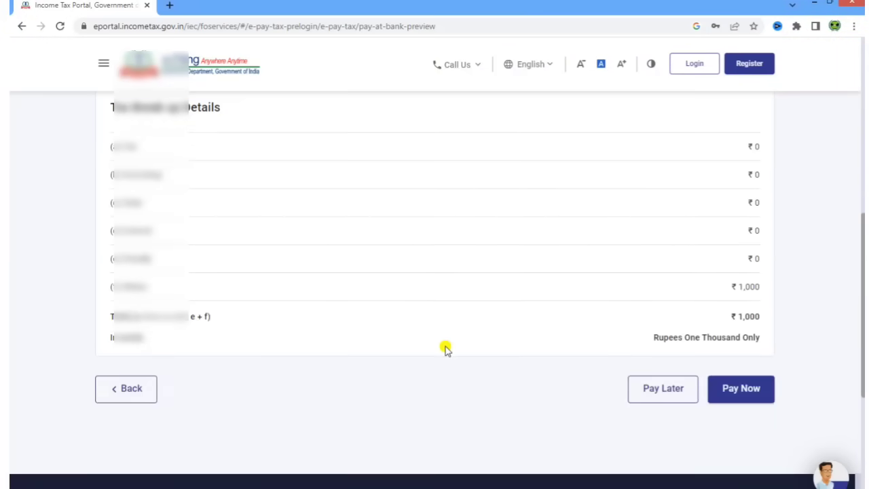
click(763, 388)
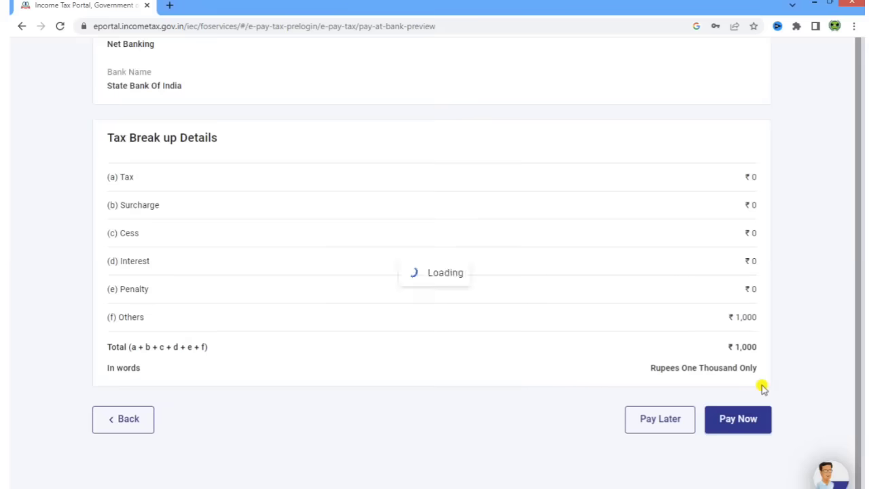
scroll(450, 323, down, 15)
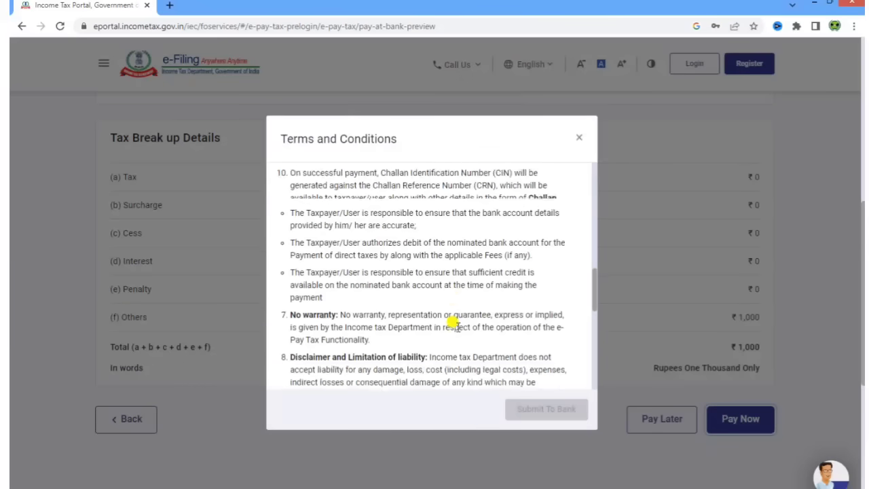
click(295, 368)
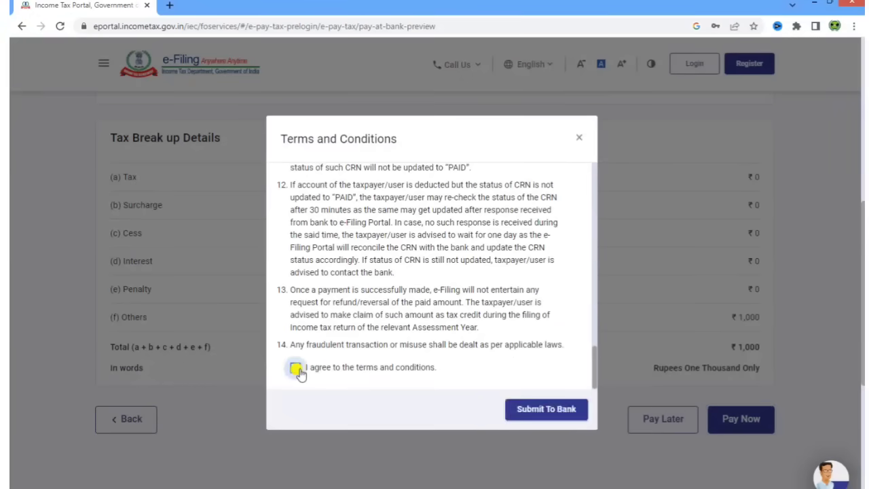
click(561, 411)
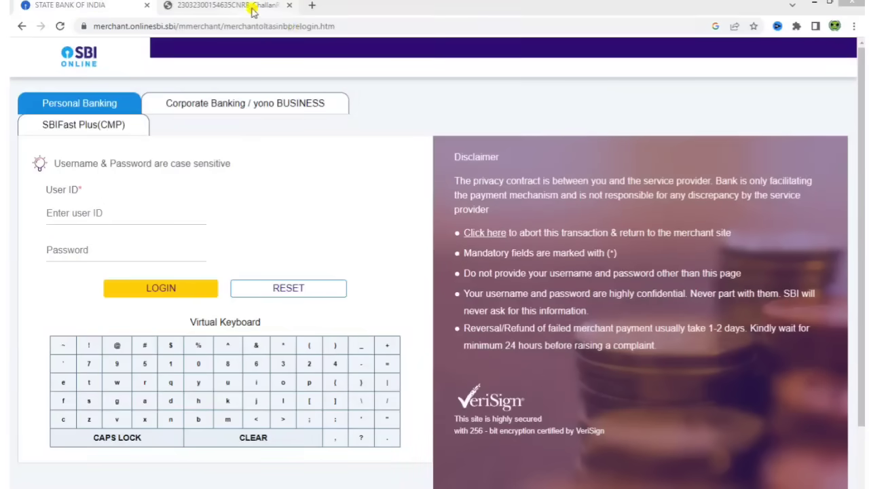
- Switch to the Challan Receipt browser tab
click(253, 11)
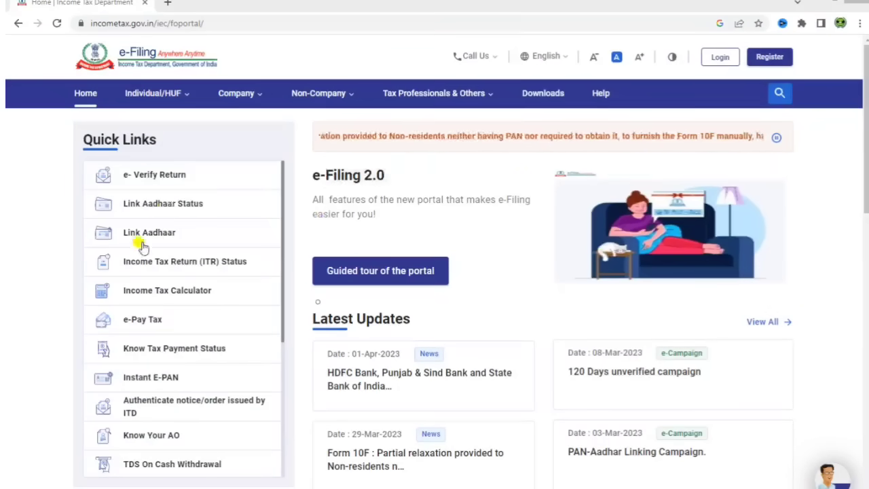
- Open Link Aadhaar from Quick Links and enter the PAN and Aadhaar number
click(167, 238)
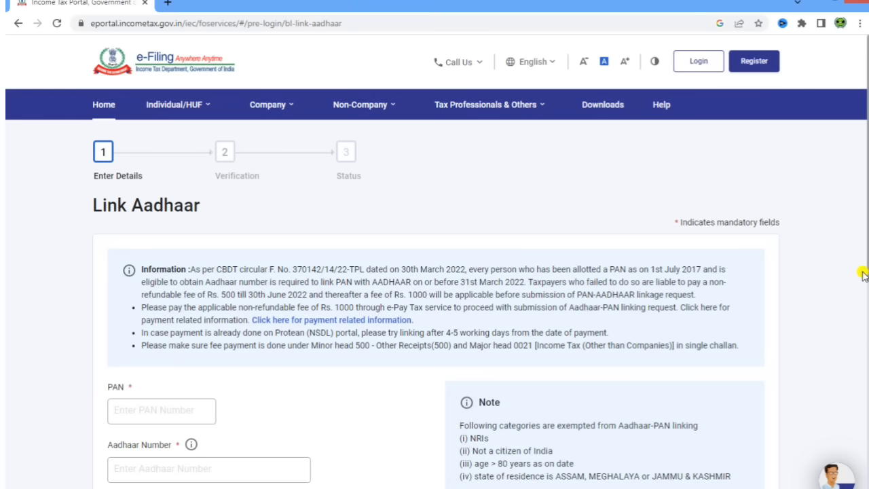
scroll(817, 354, down, 2)
click(142, 295)
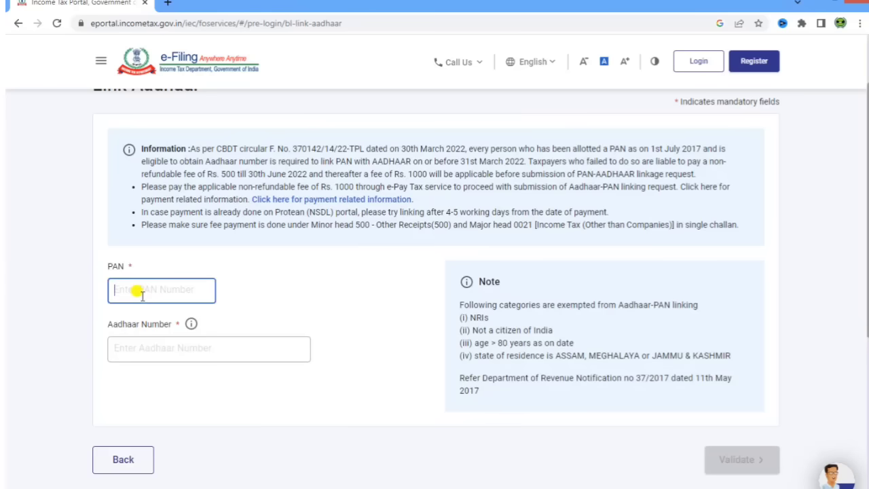
text(A)
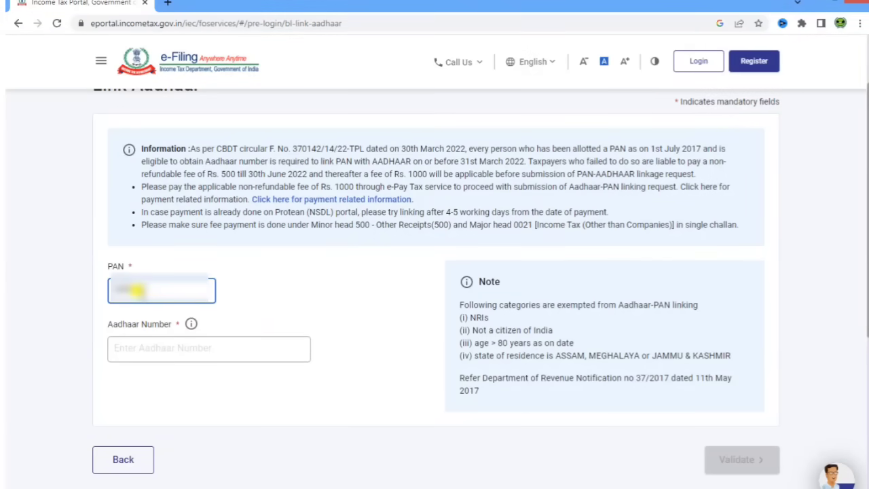
text(BCDE1)
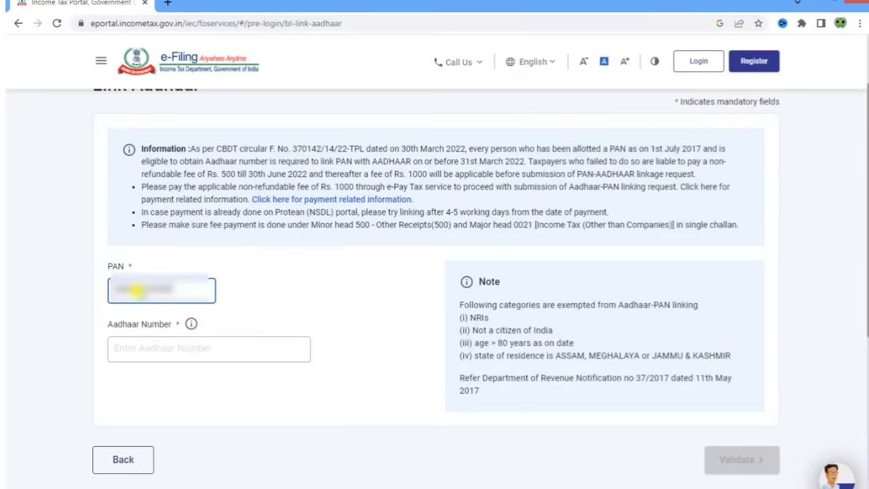
click(156, 346)
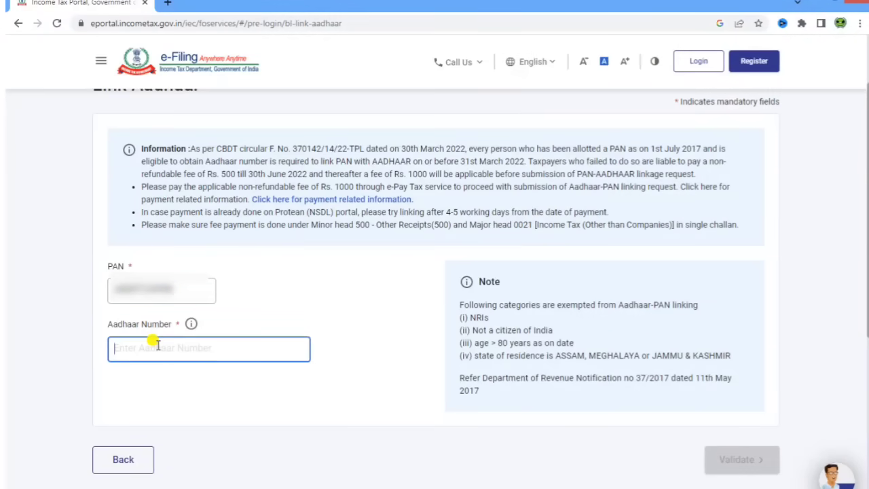
key(ctrl+v)
text(2345)
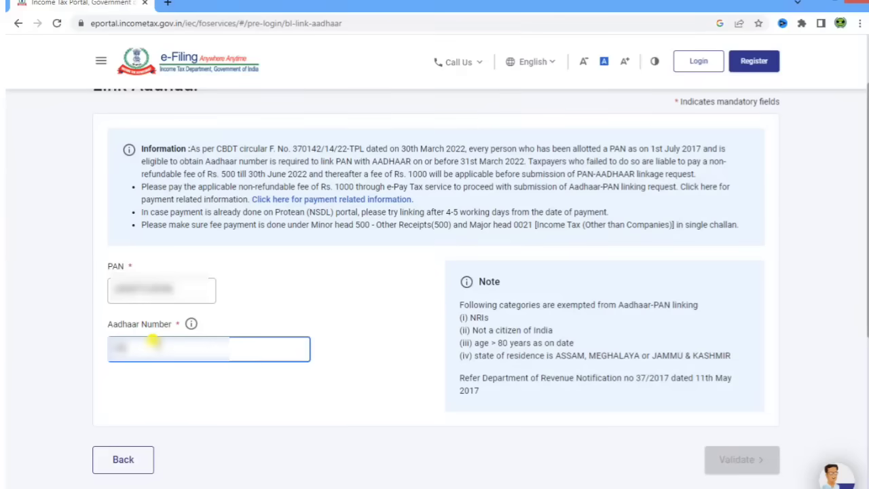
text(5678)
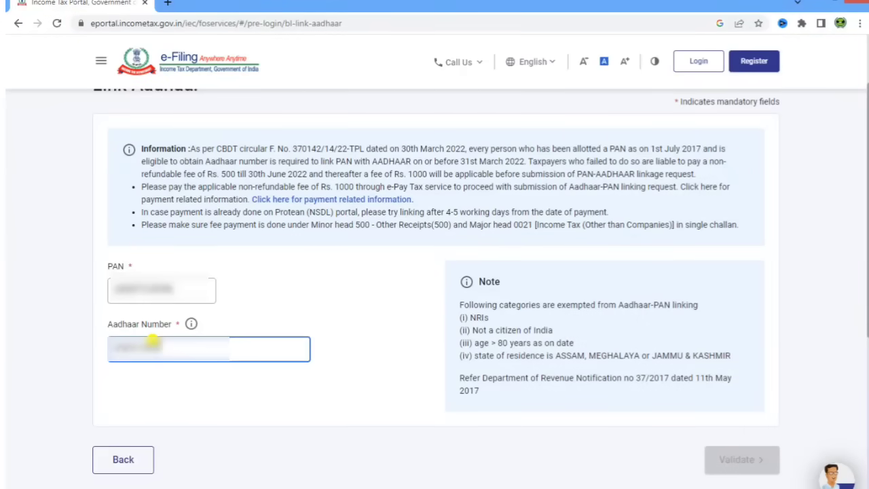
text(9012)
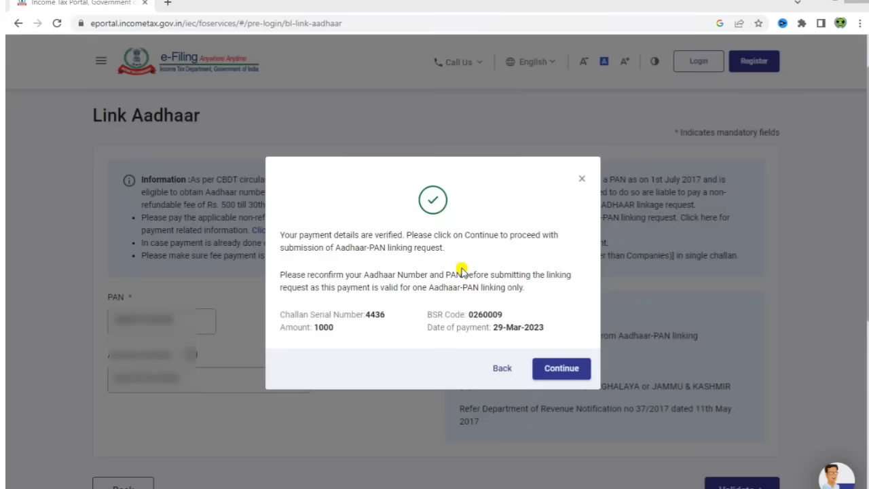
- Proceed with linking, entering the name as per Aadhaar and the mobile number
click(569, 368)
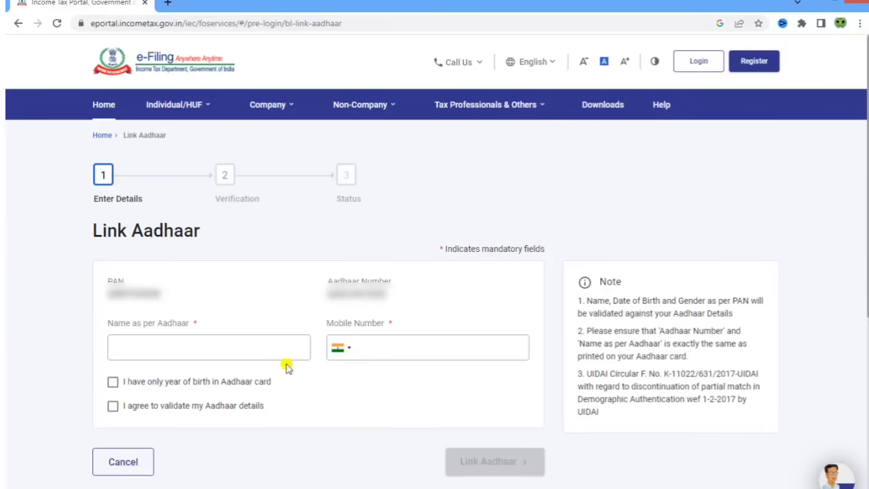
click(184, 342)
text(T)
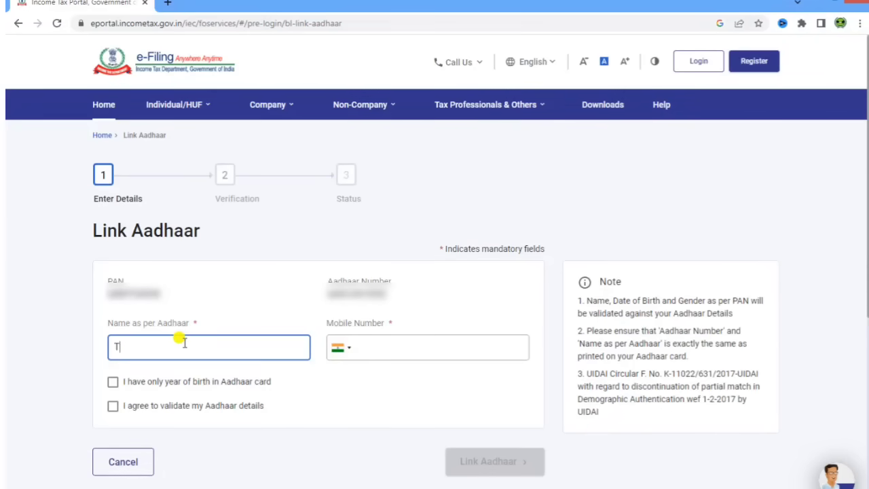
text(anush)
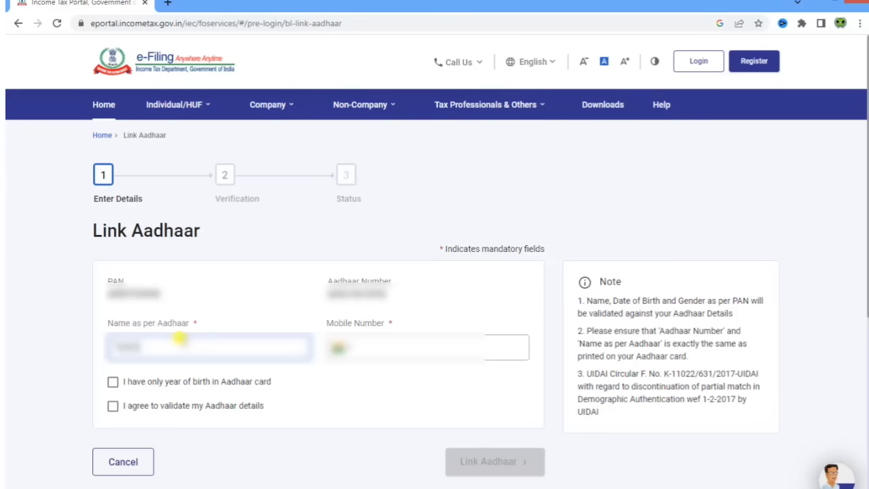
text(ree)
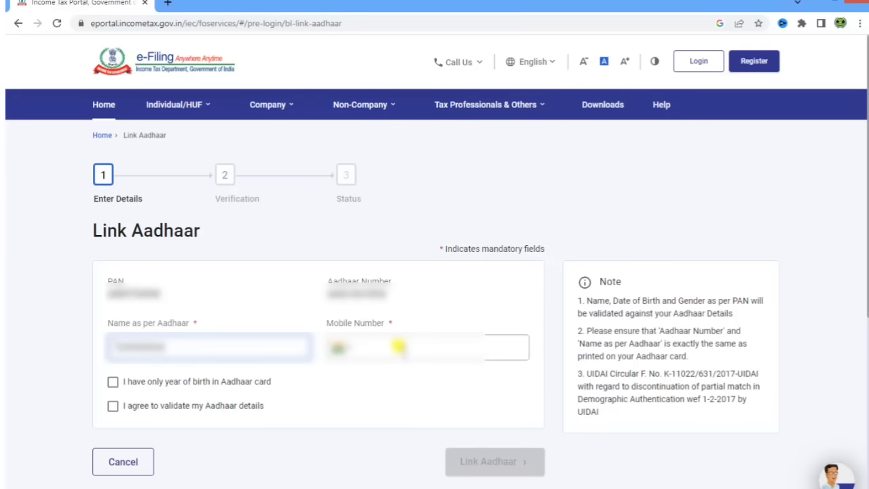
click(399, 347)
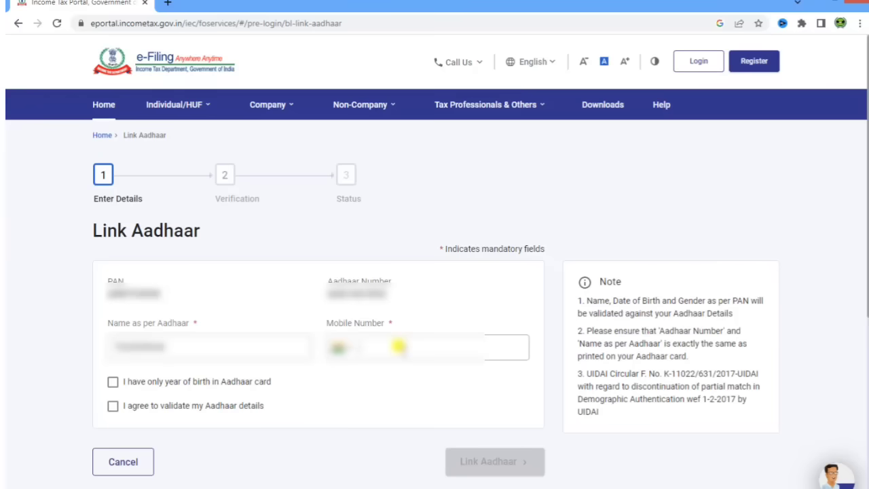
click(435, 306)
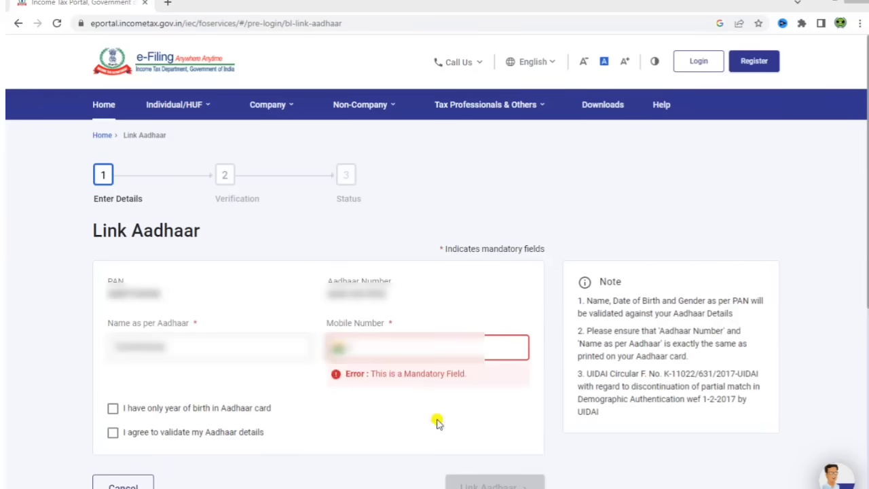
click(381, 347)
text(98765432)
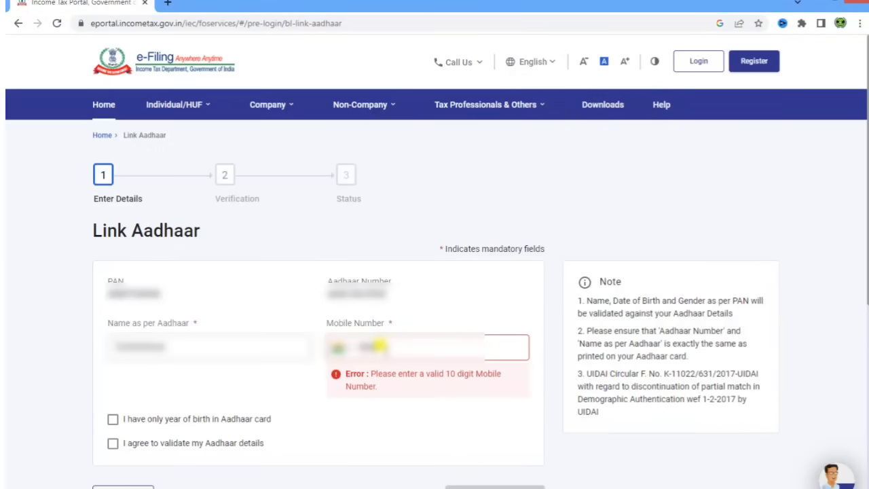
text(10)
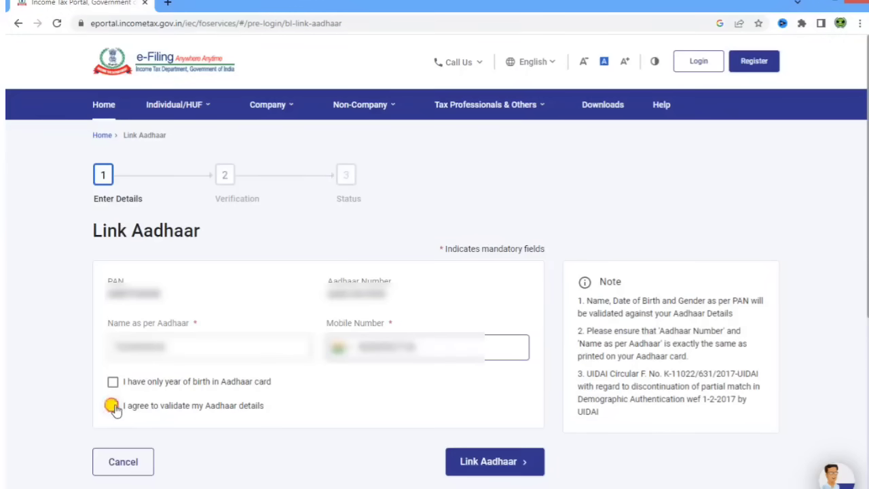
- Consent to validation, submit the linking request, and dismiss the name-mismatch message
click(112, 406)
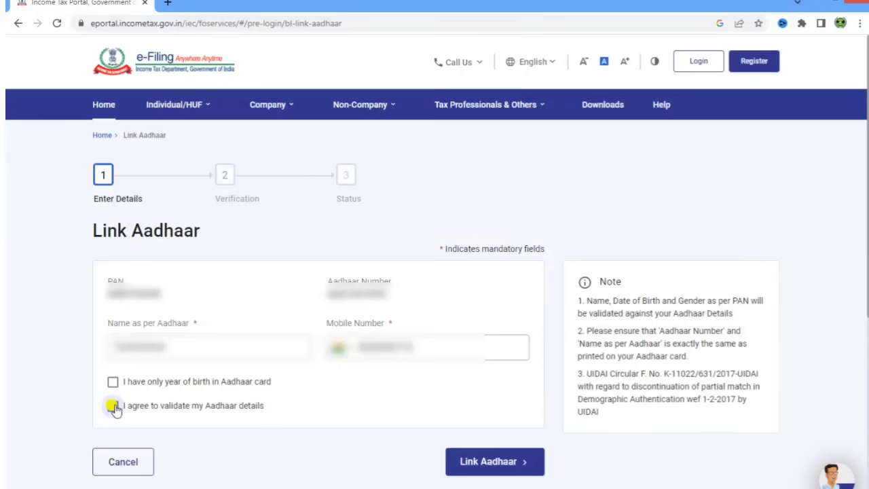
click(489, 469)
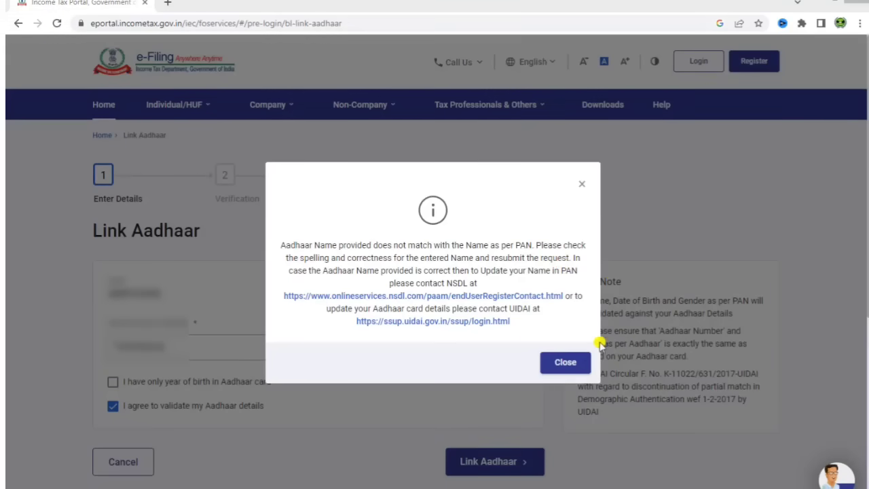
click(566, 363)
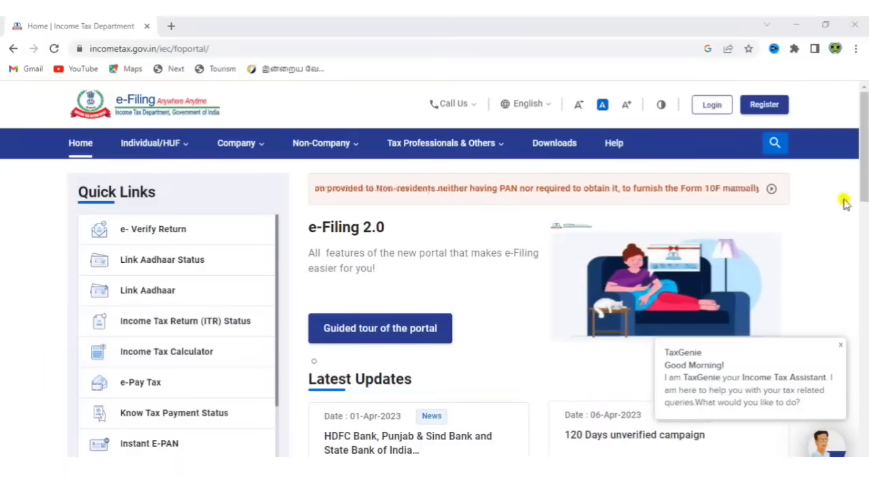
- Start a new e-Filing account registration from the home page header's Register link
click(770, 111)
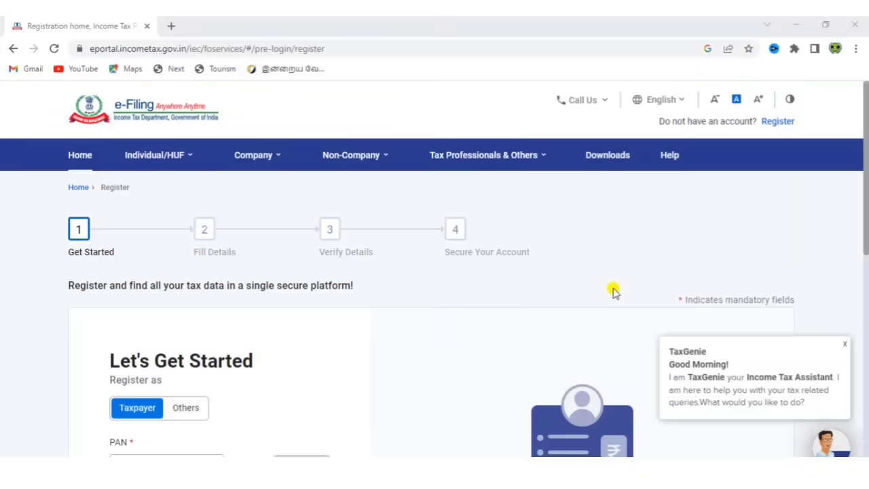
- Enter and validate the PAN, confirm registering as an Individual, and continue
click(866, 221)
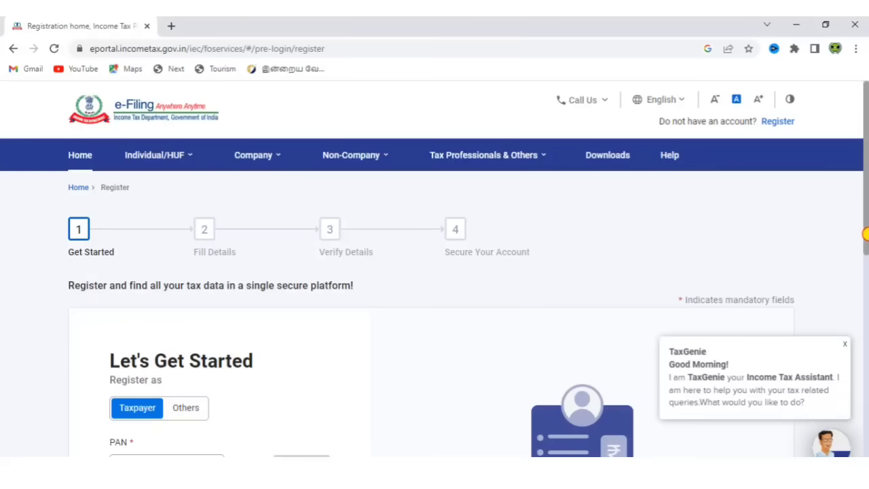
scroll(865, 235, down, 1)
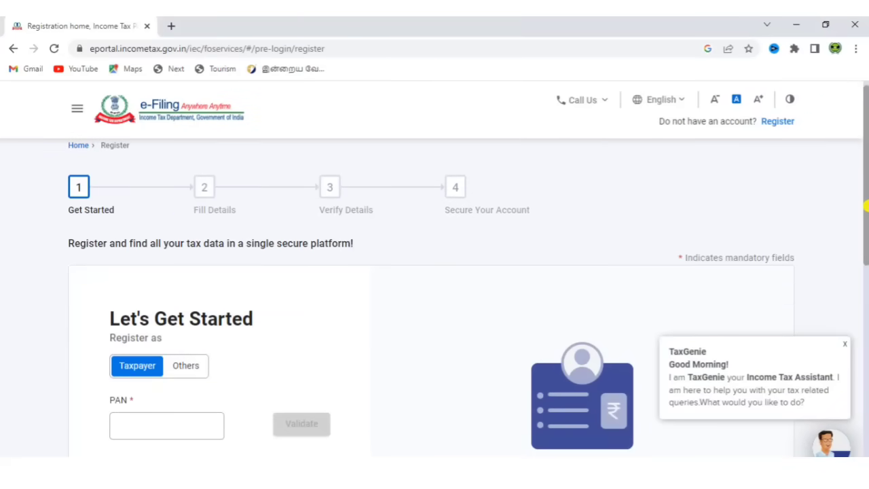
drag(866, 206, 866, 263)
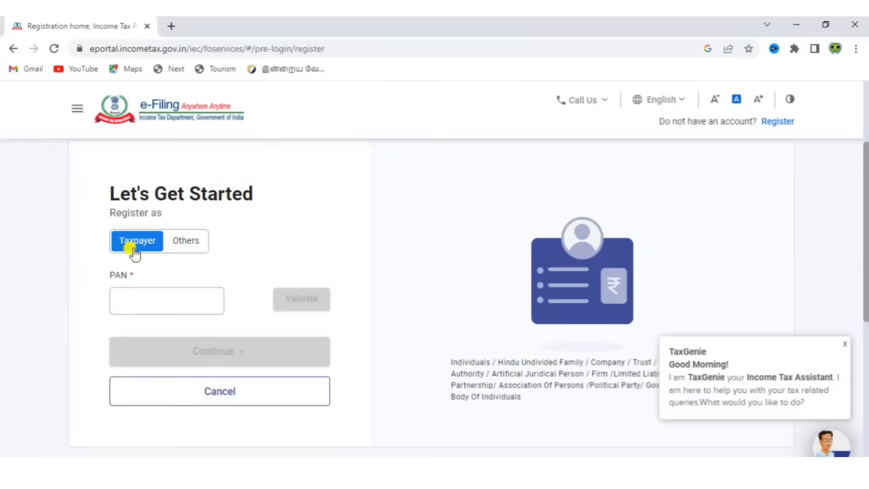
click(150, 297)
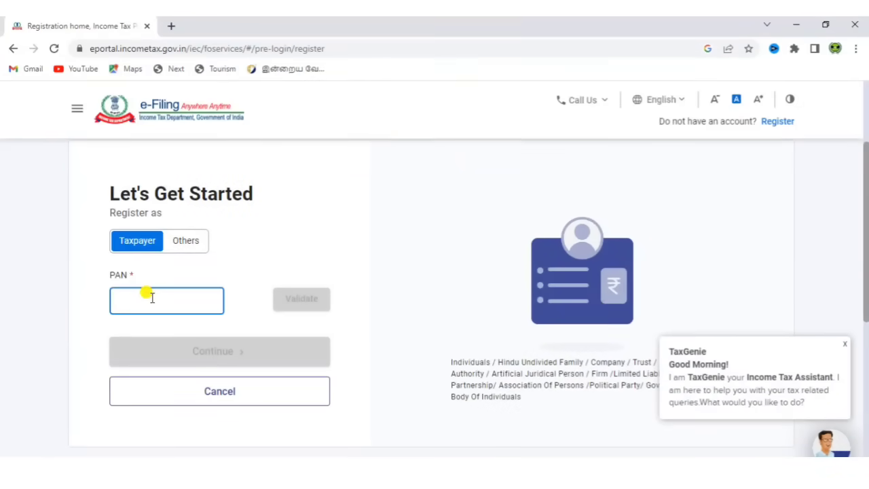
text(F)
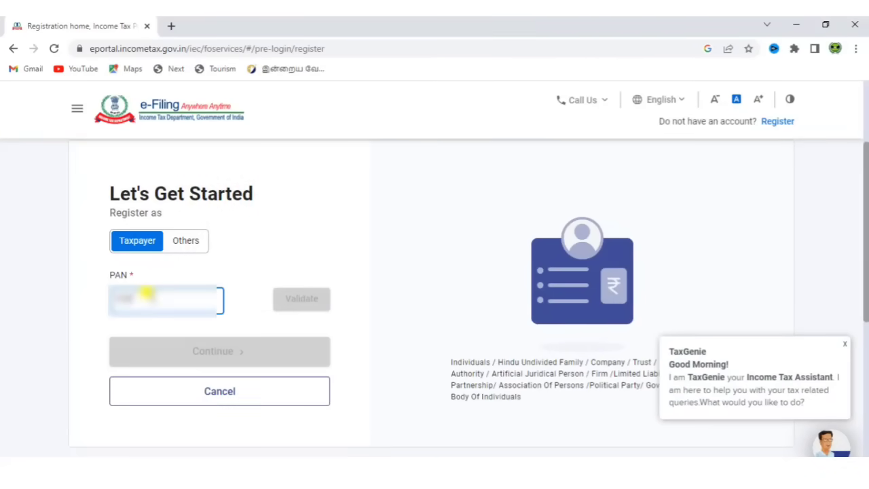
text(A)
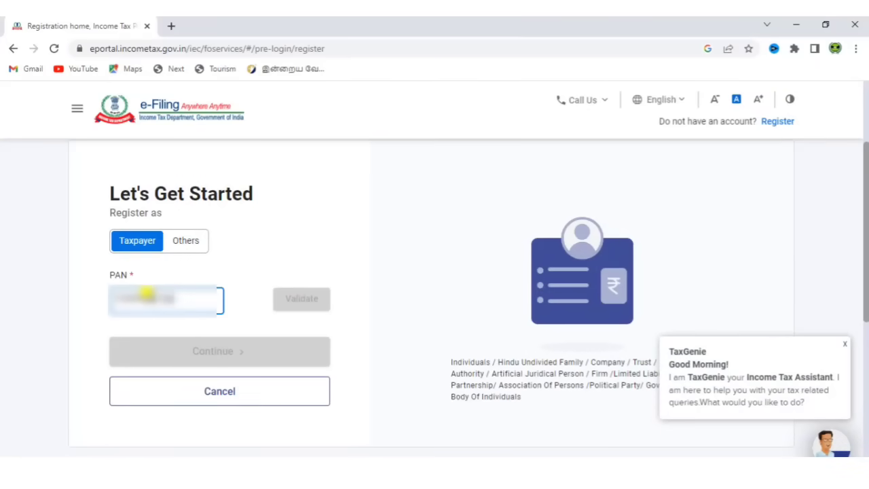
text(A)
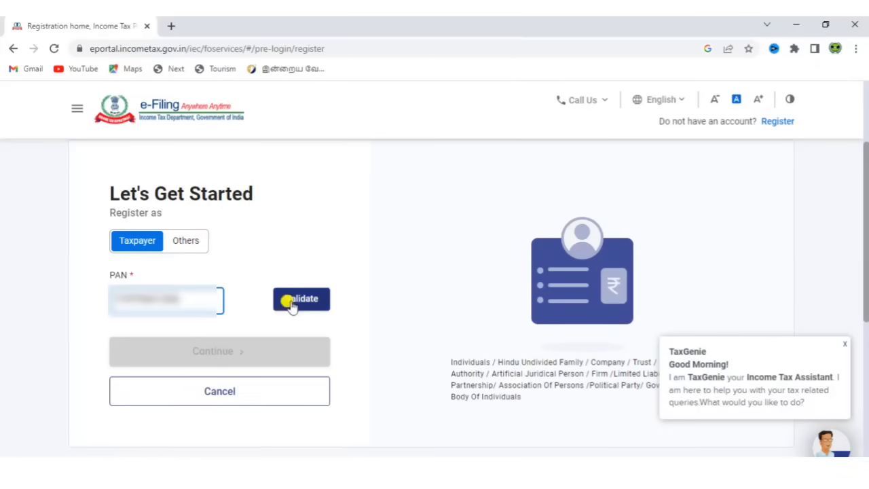
click(286, 302)
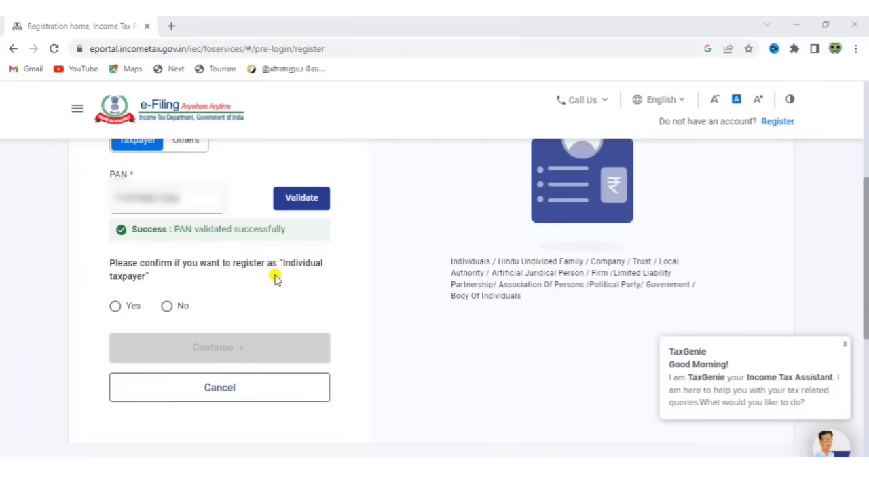
click(114, 307)
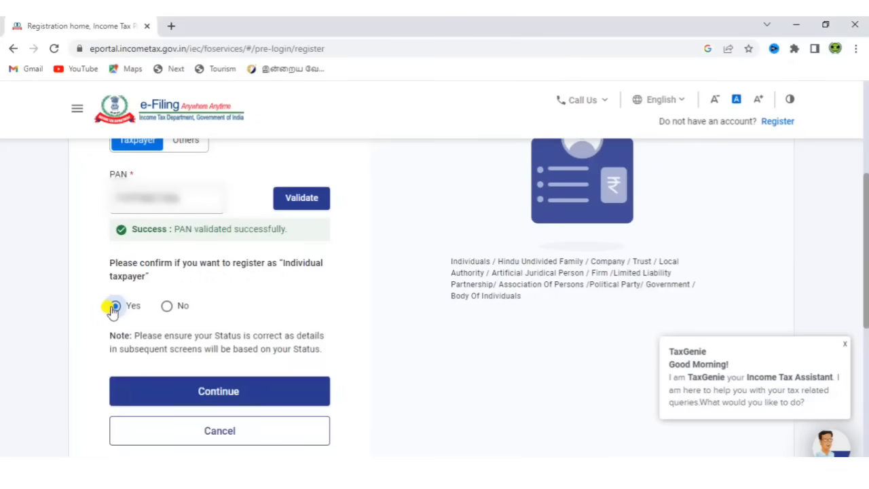
click(225, 389)
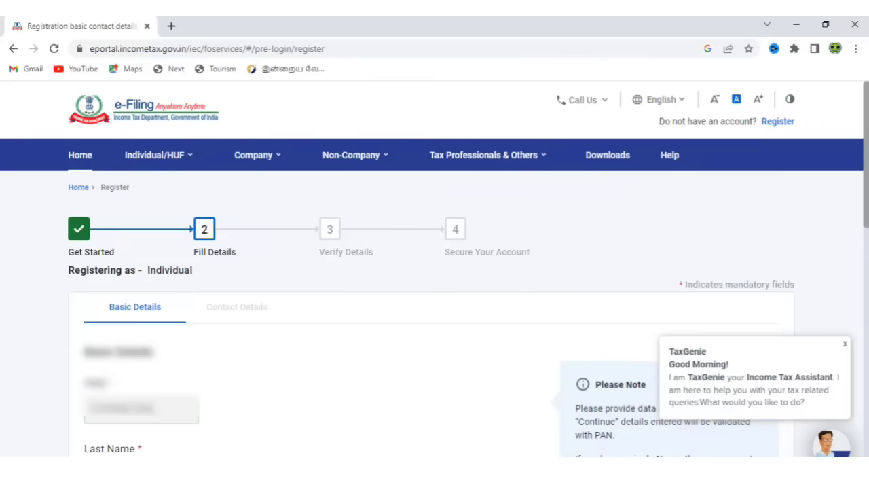
scroll(403, 398, down, 3)
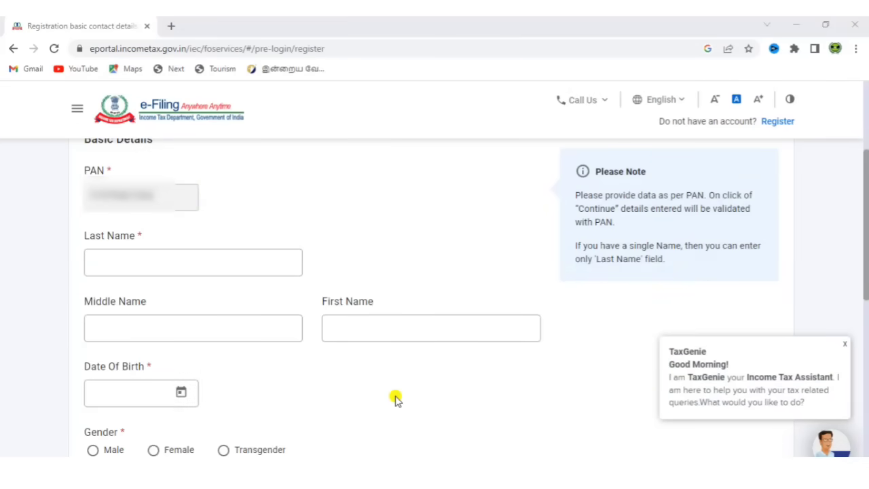
click(126, 258)
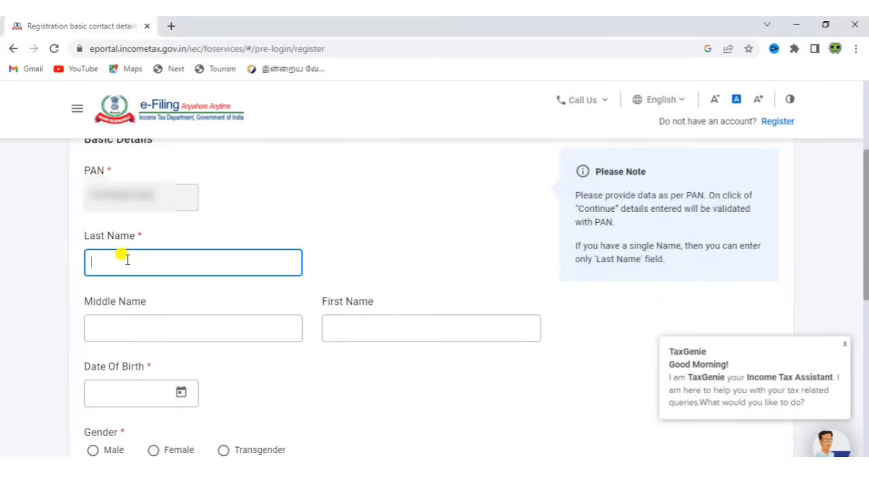
text(Kum)
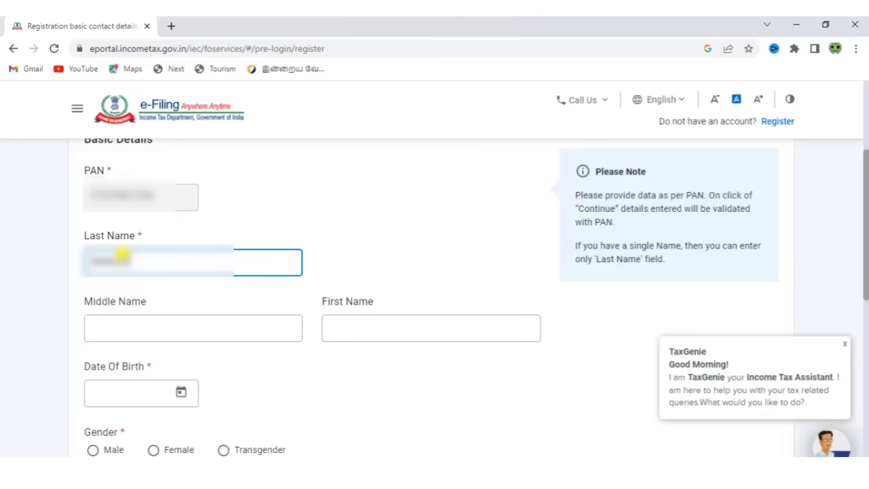
click(181, 396)
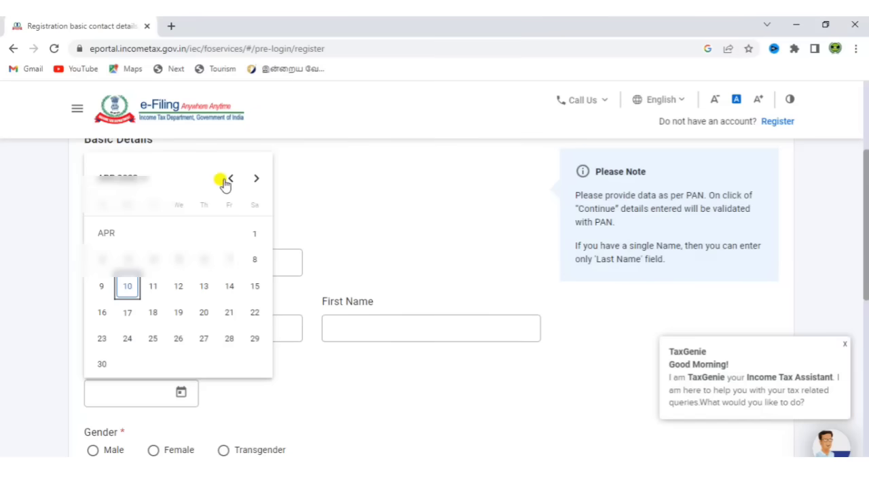
click(141, 178)
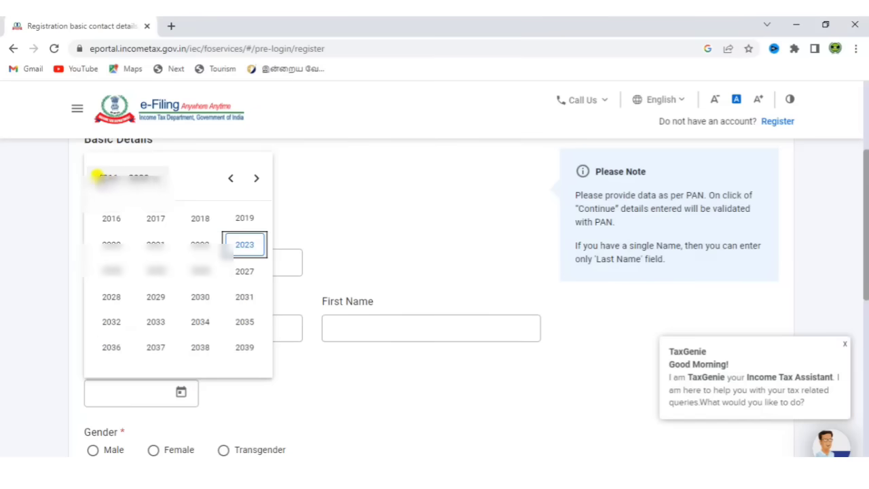
click(230, 179)
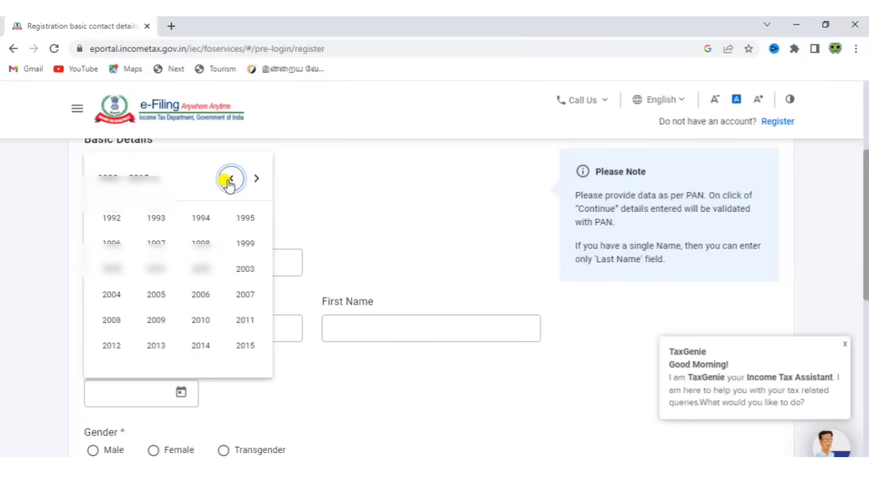
click(150, 251)
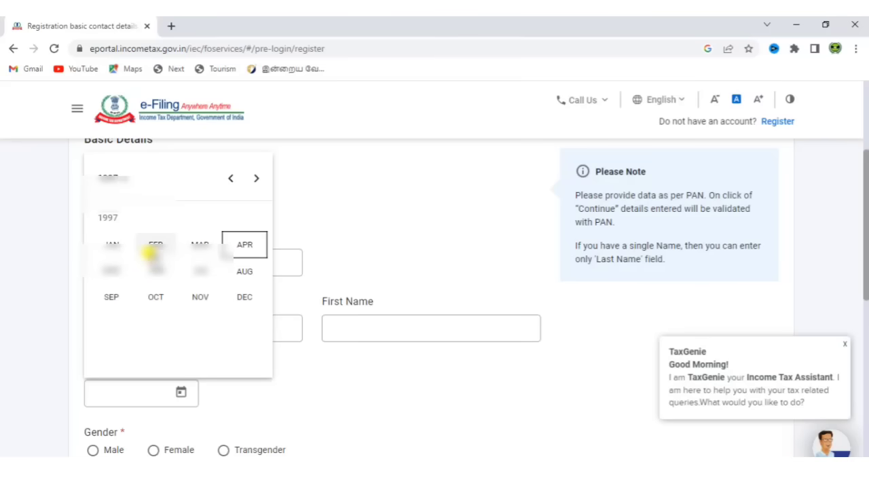
click(155, 250)
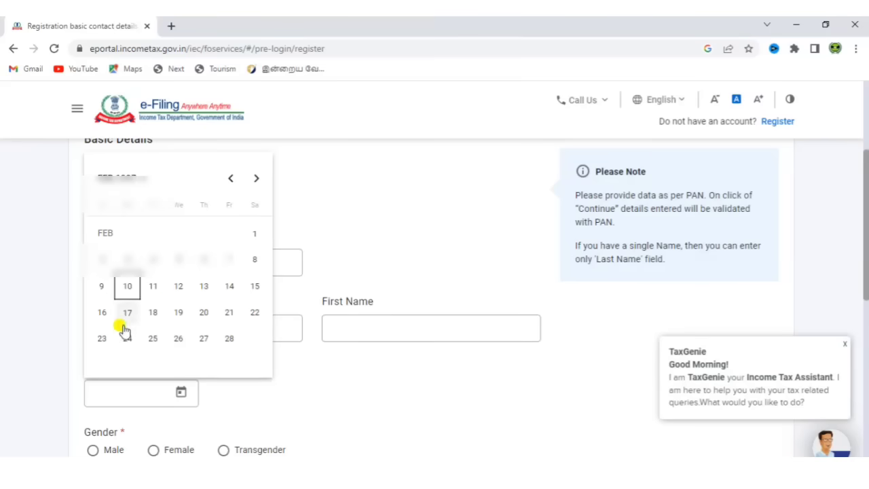
click(232, 316)
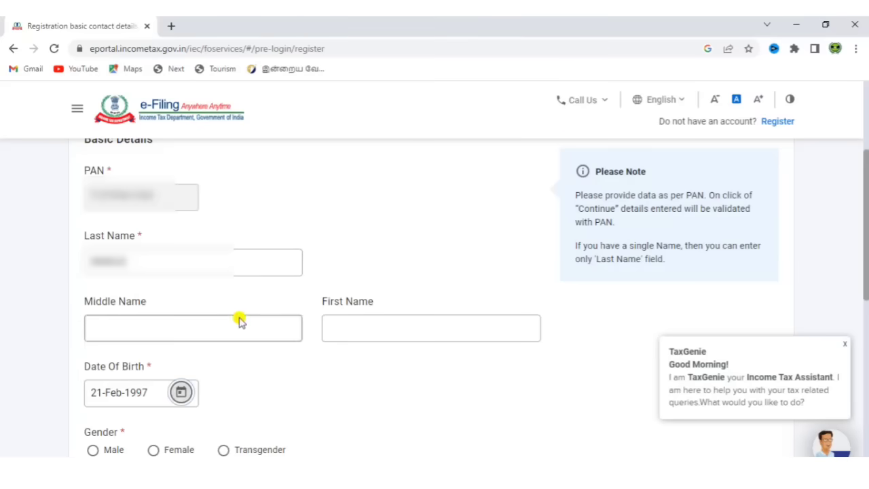
- Set gender to Female and residential status to Resident, then submit basic details
scroll(262, 222, down, 3)
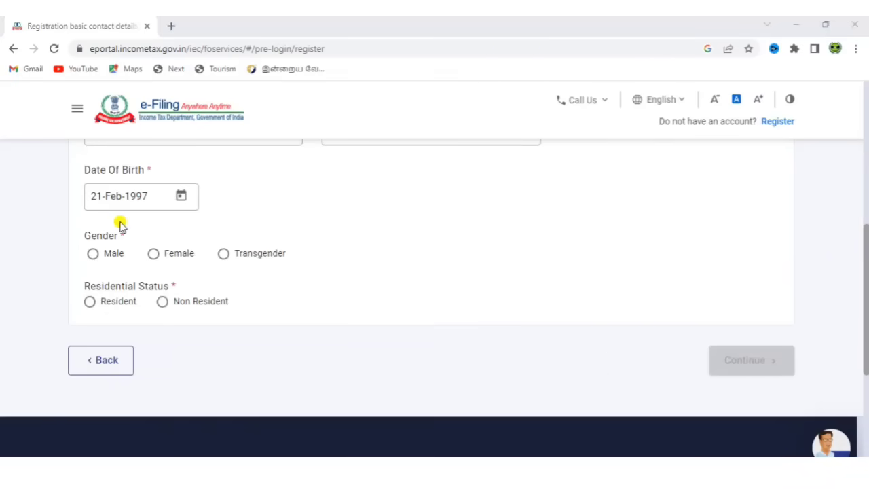
click(153, 255)
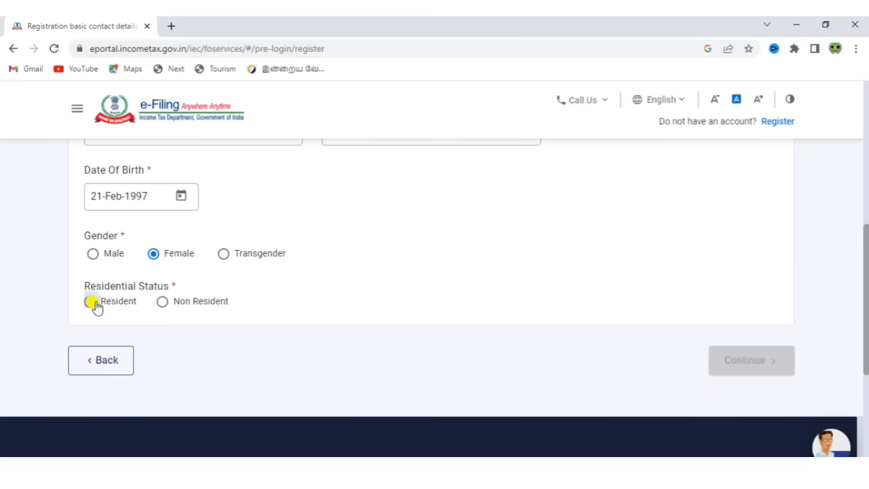
click(92, 302)
click(773, 365)
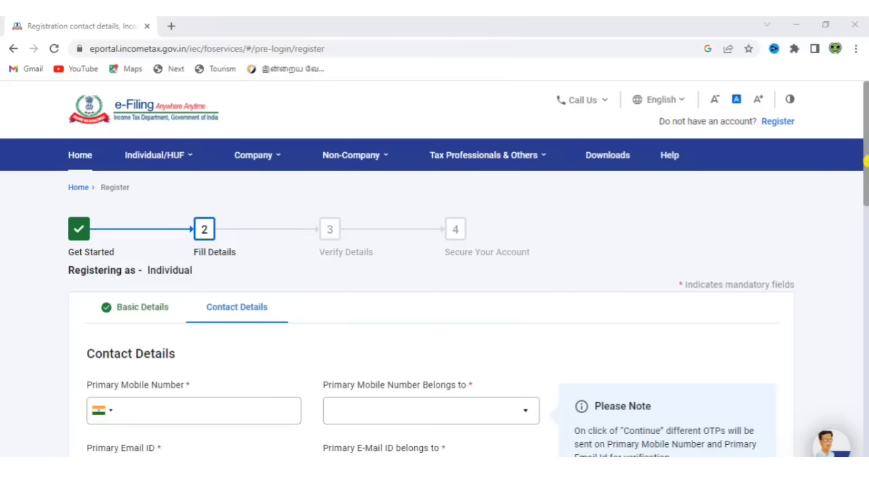
- Enter the primary mobile number and mark it as belonging to Self
drag(866, 170, 866, 228)
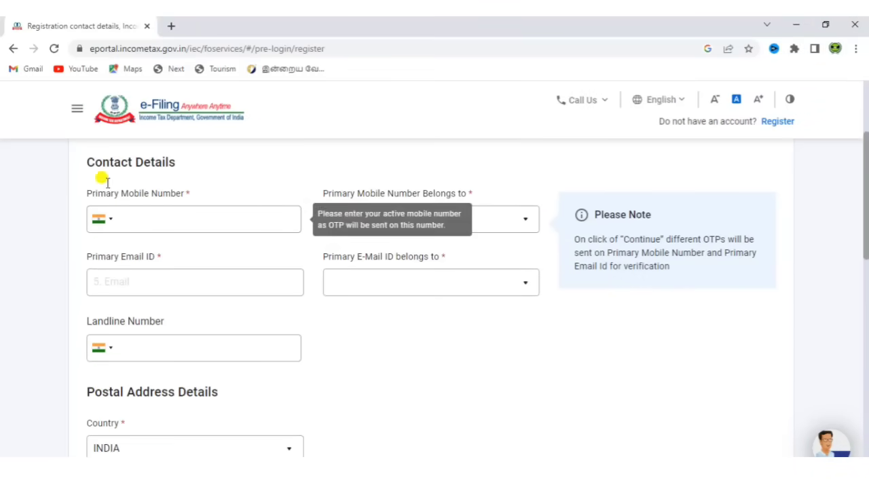
click(188, 210)
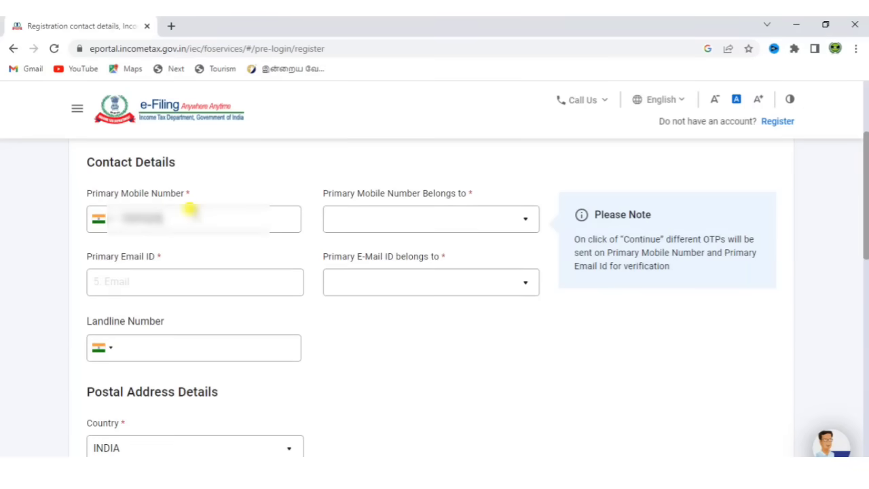
text(98)
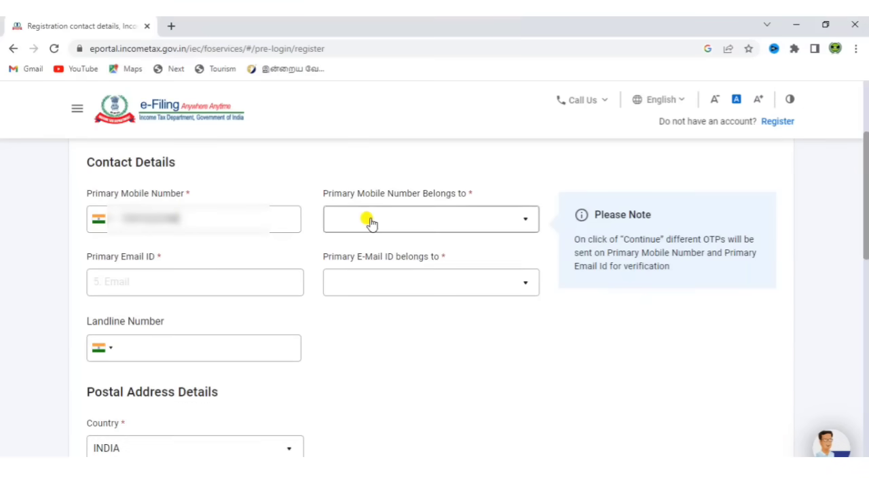
click(370, 224)
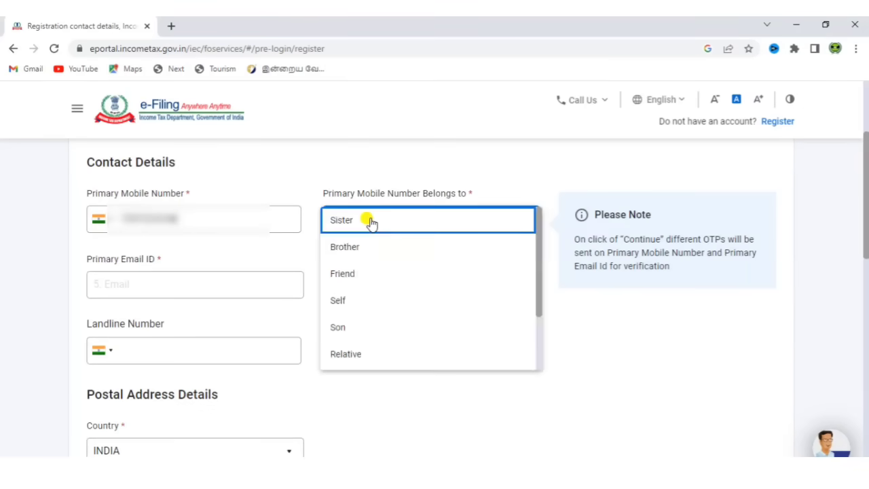
click(372, 301)
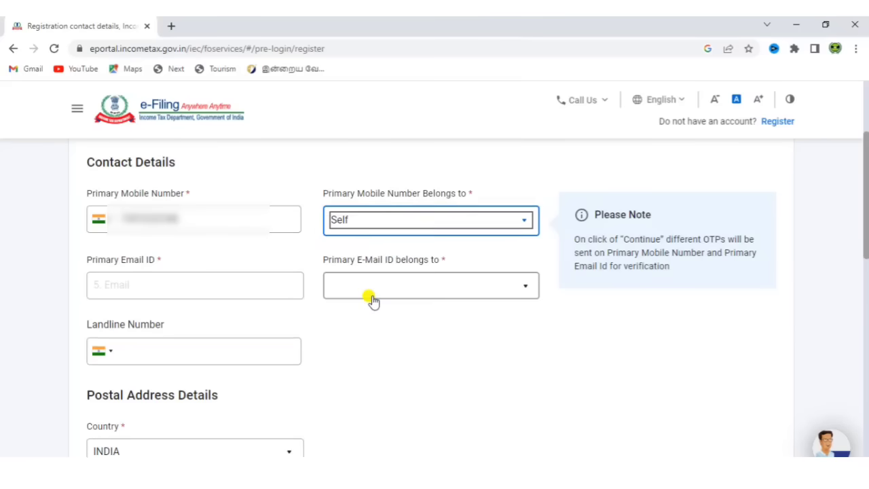
- Enter the primary e-mail address and mark it as belonging to Self
click(225, 279)
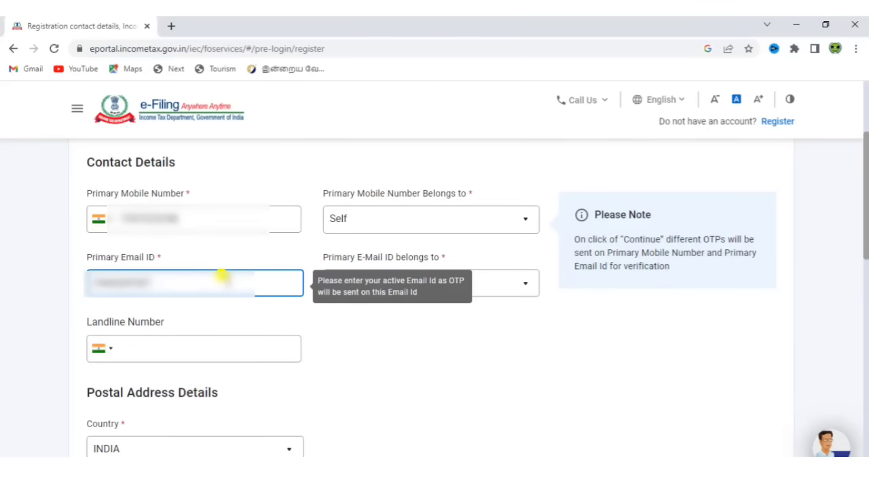
text(@gm)
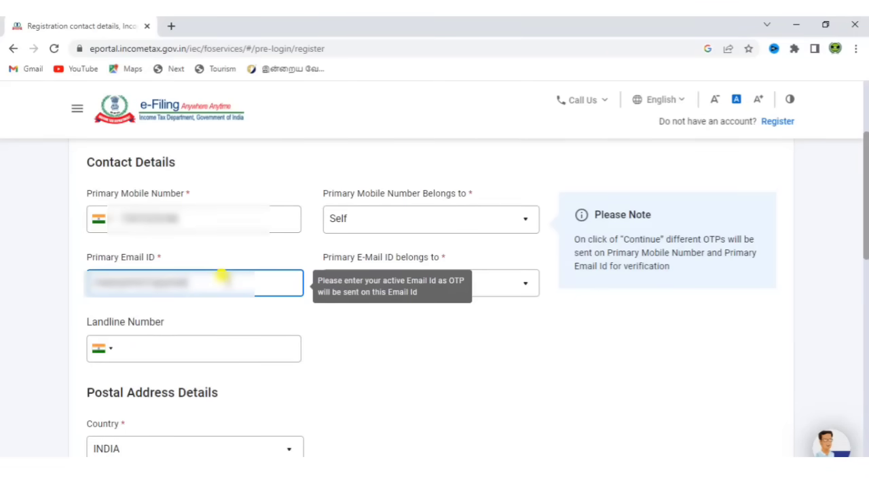
click(404, 319)
click(394, 290)
click(394, 290)
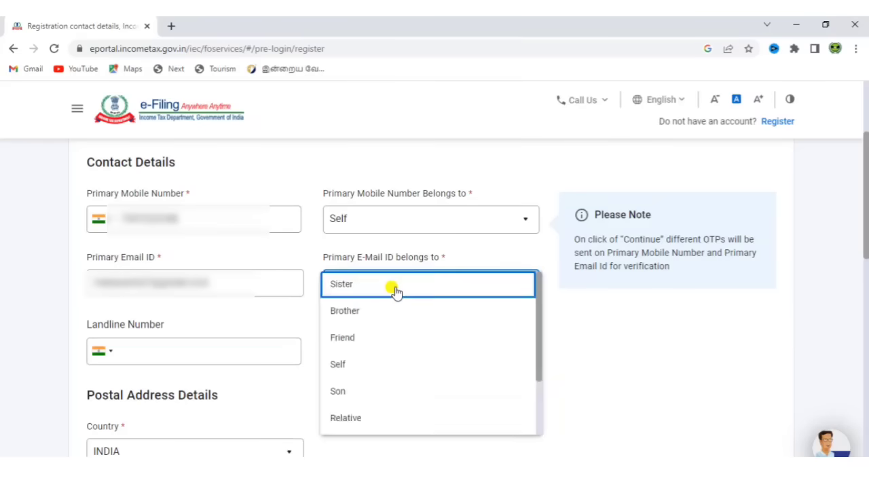
click(378, 364)
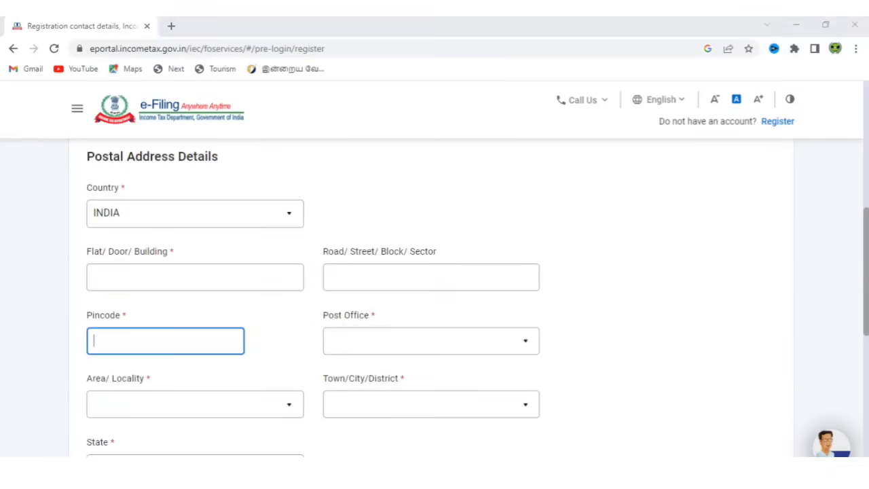
click(646, 265)
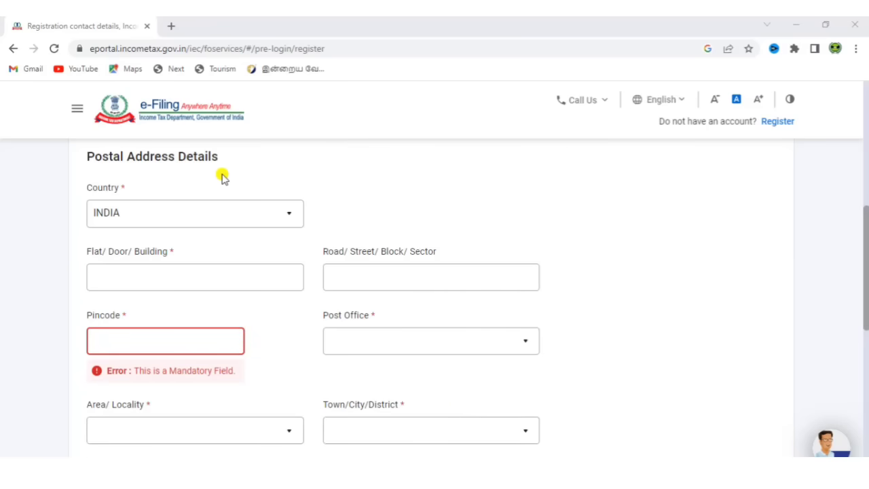
- Fill in the flat/building, road/street and pincode of the postal address
click(222, 272)
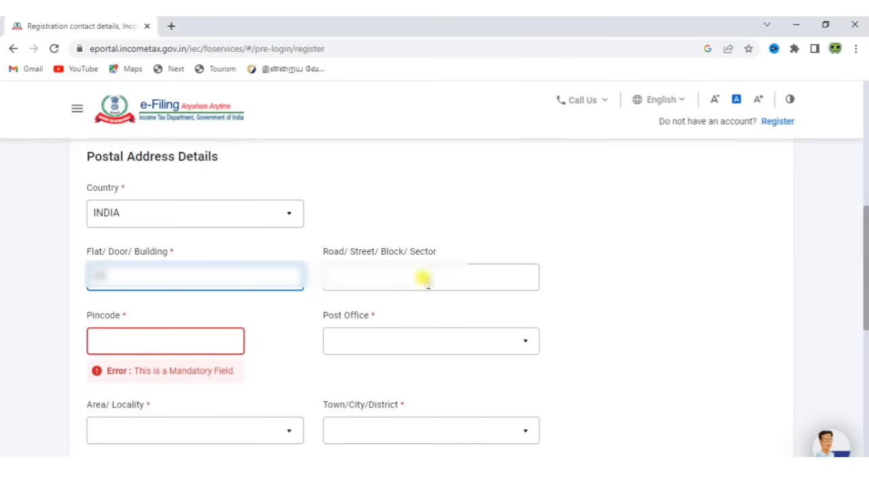
click(426, 277)
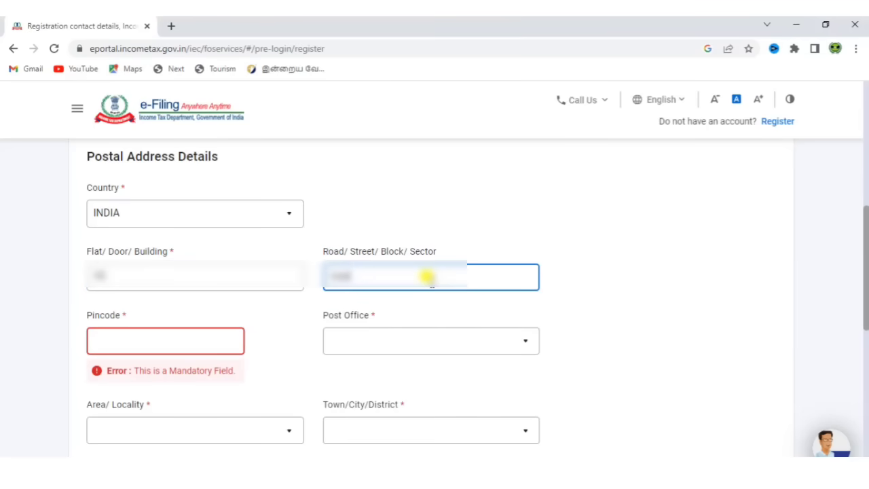
click(156, 336)
text(6)
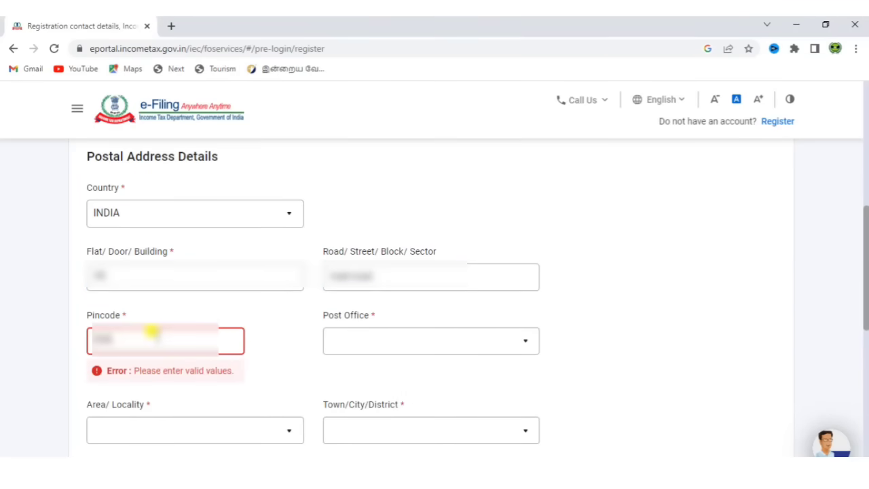
text(1)
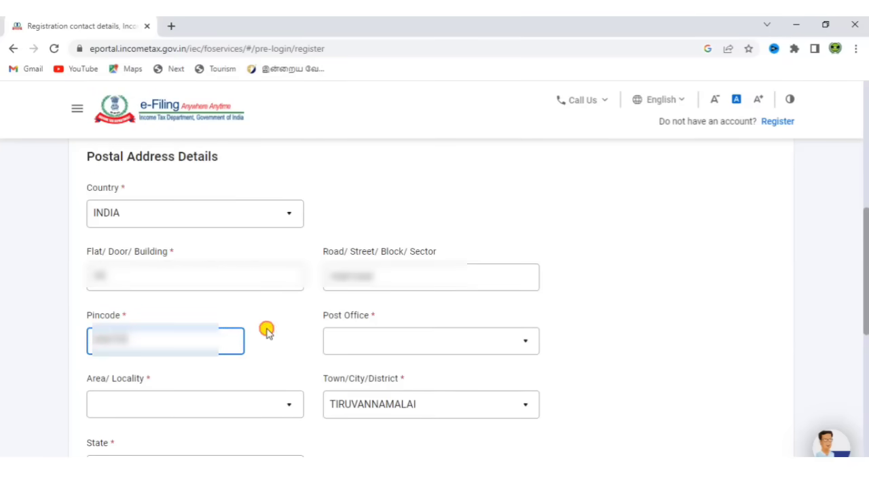
click(405, 343)
- Choose the post office and area/locality from the lists, then submit contact details
click(404, 343)
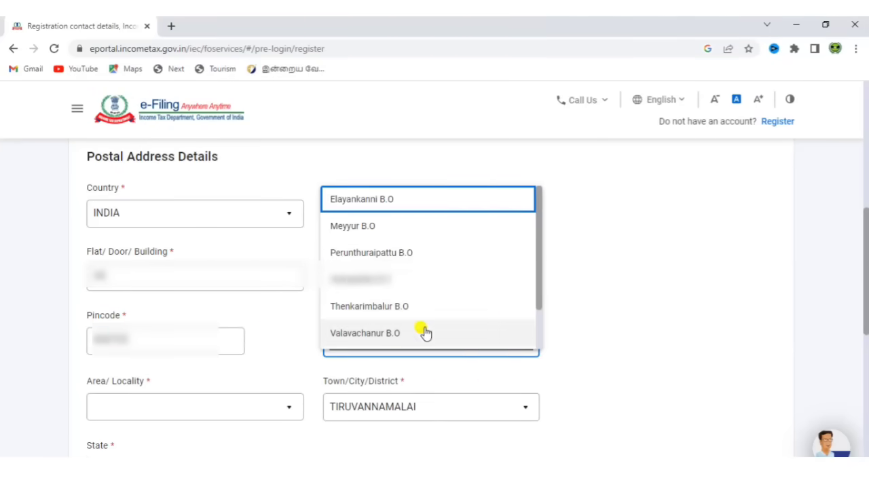
drag(544, 281, 543, 305)
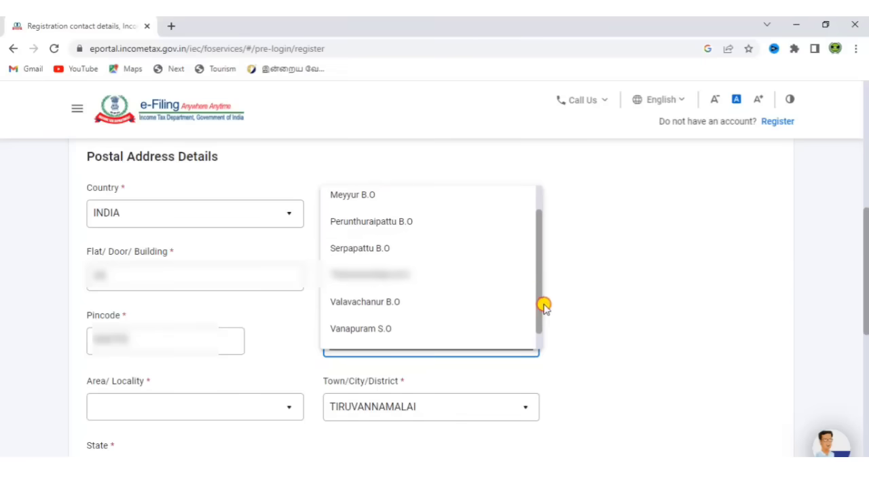
click(445, 246)
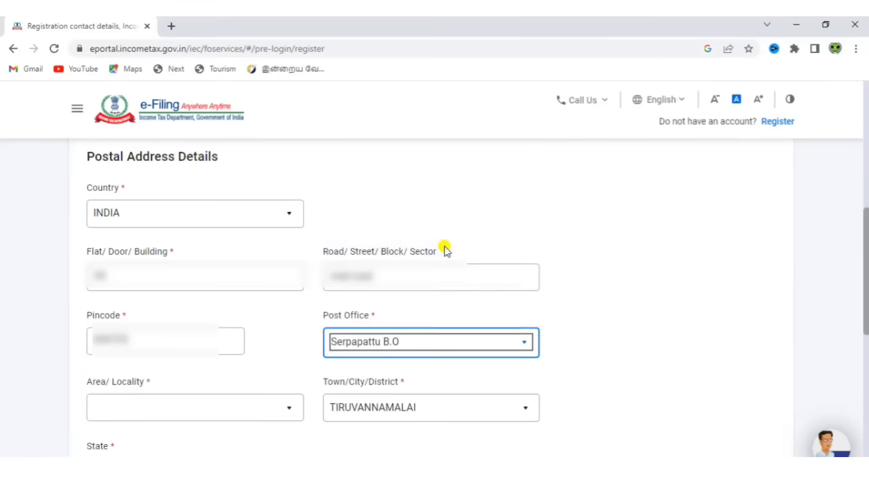
click(220, 407)
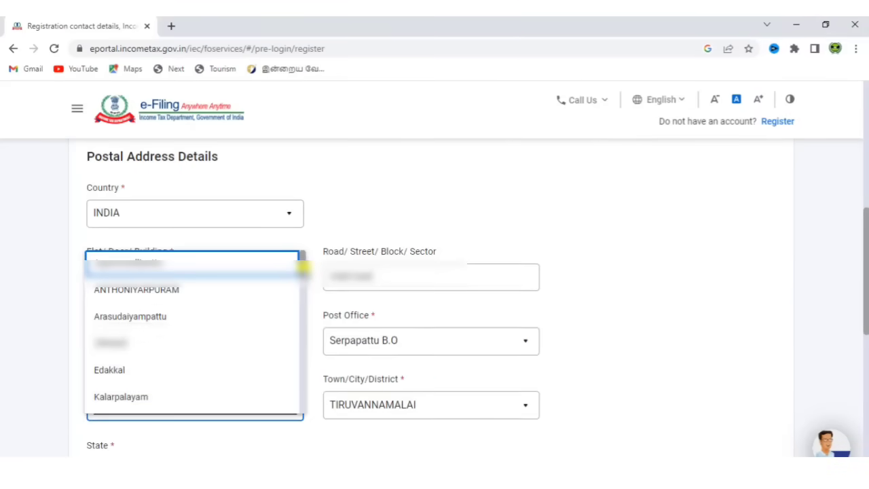
drag(303, 268, 305, 360)
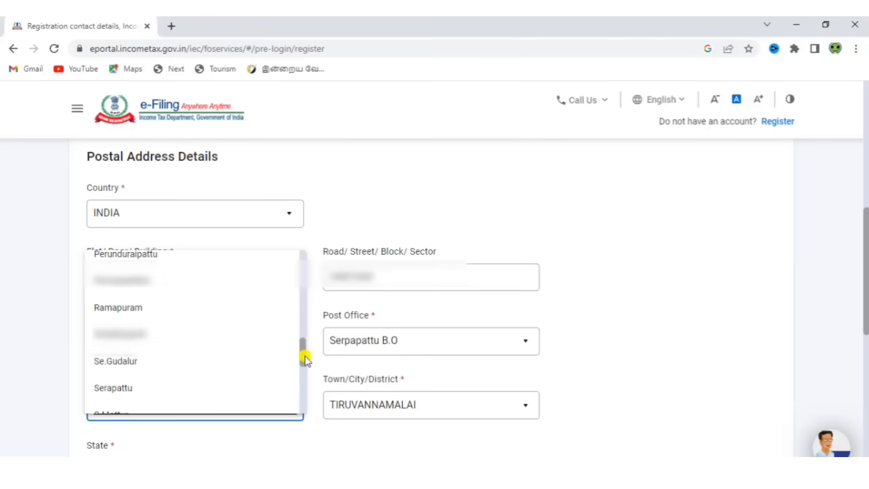
click(149, 366)
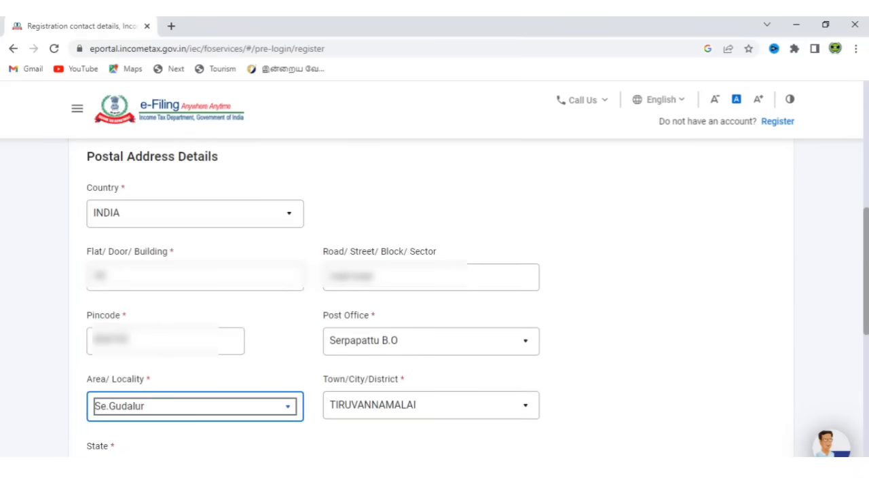
scroll(434, 299, down, 2)
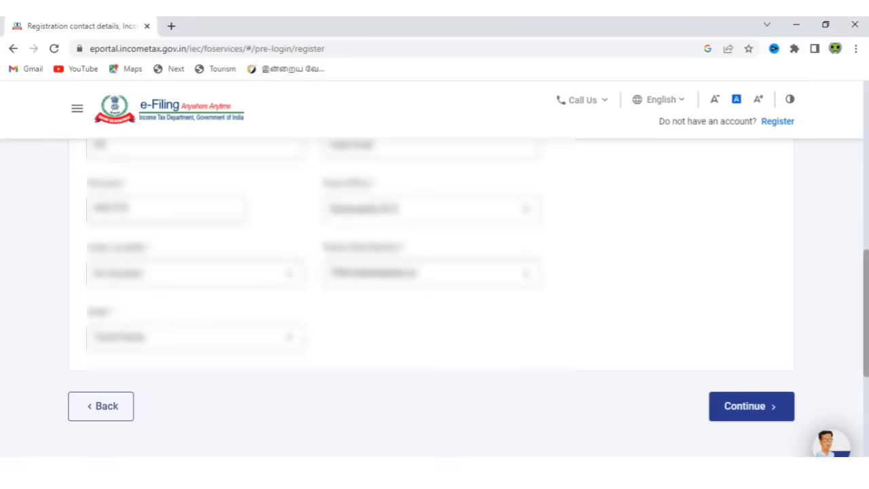
click(758, 408)
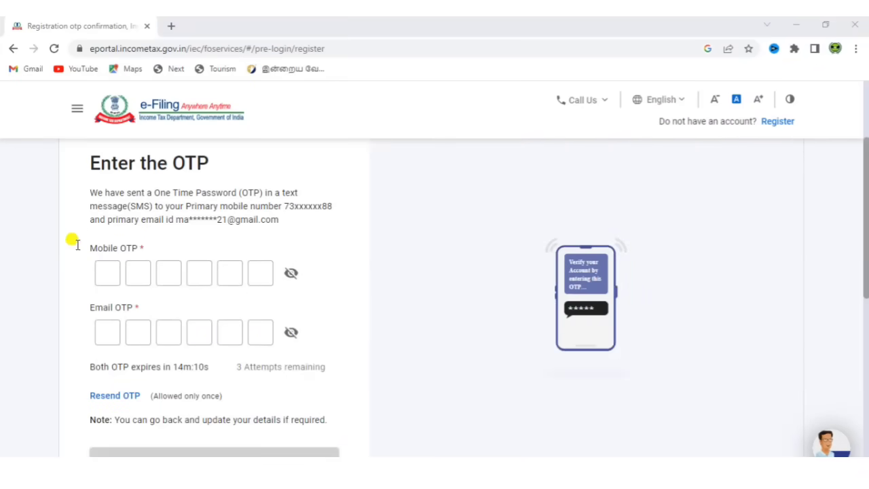
- Enter the six-digit mobile OTP and e-mail OTP and submit them for verification
click(106, 272)
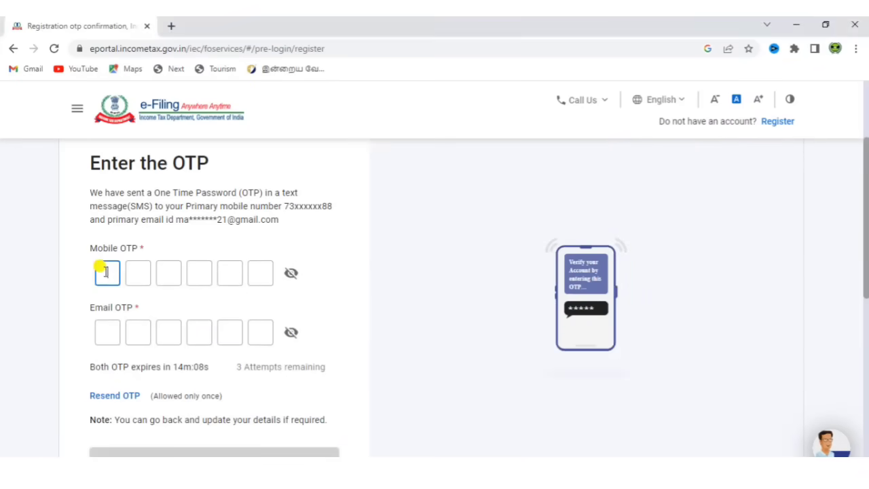
text(123456)
click(105, 331)
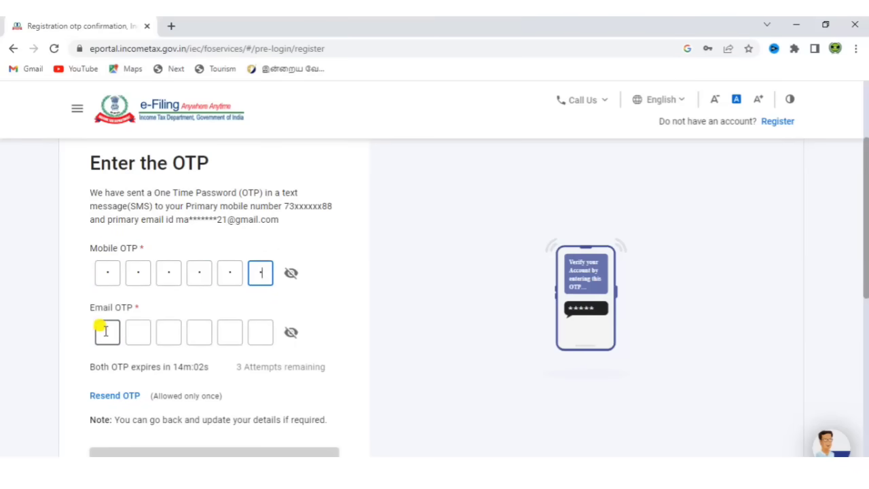
text(12)
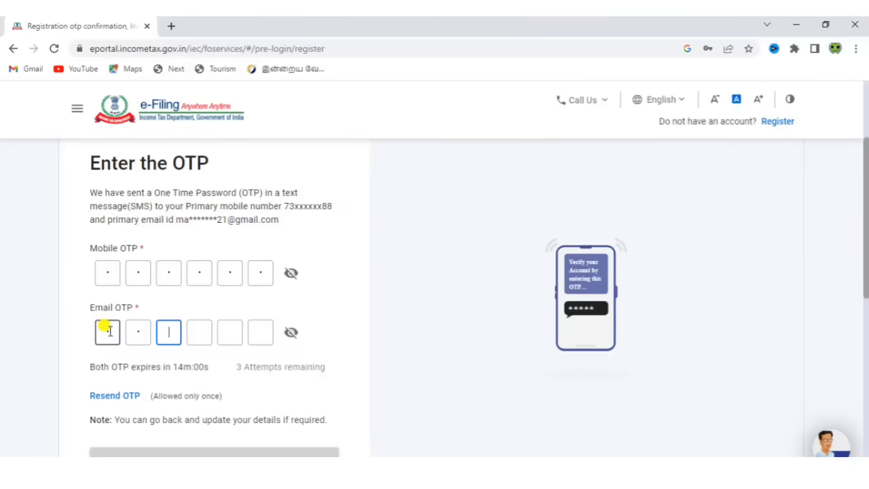
text(3)
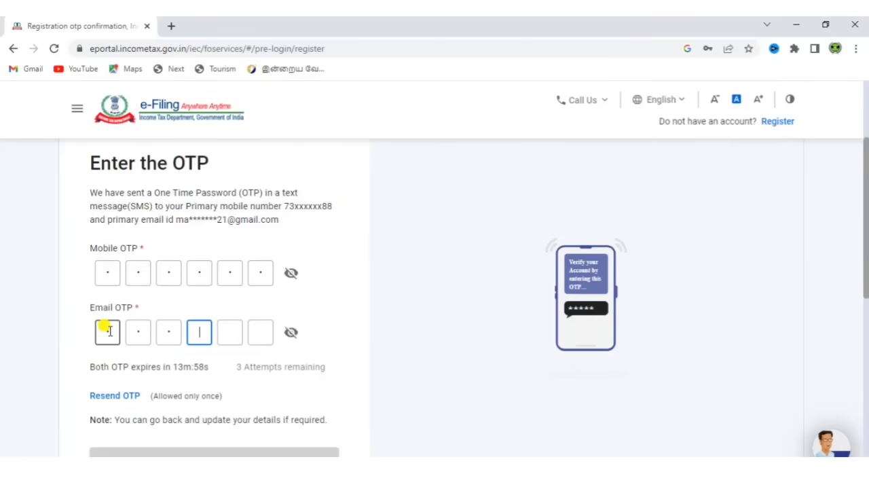
text(45)
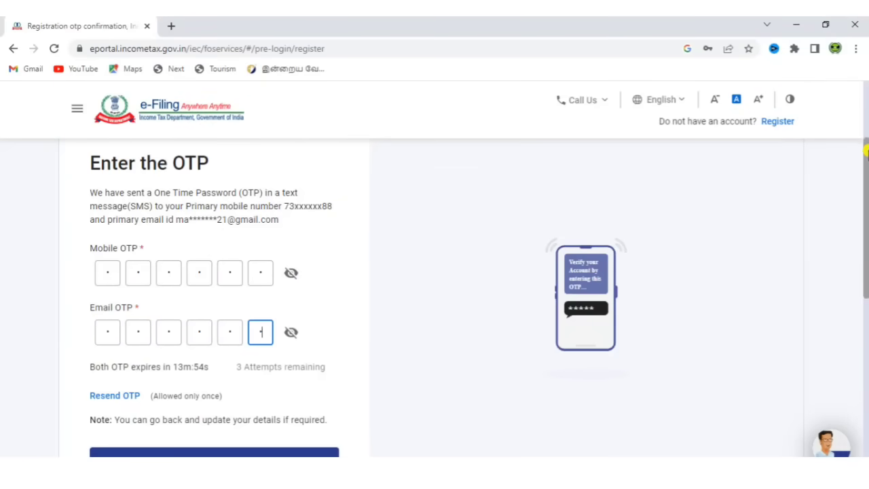
drag(864, 165, 865, 184)
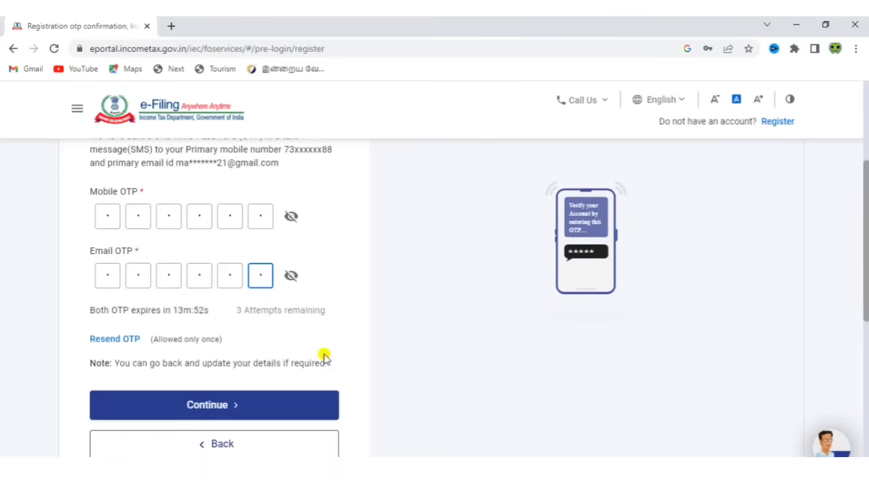
click(262, 411)
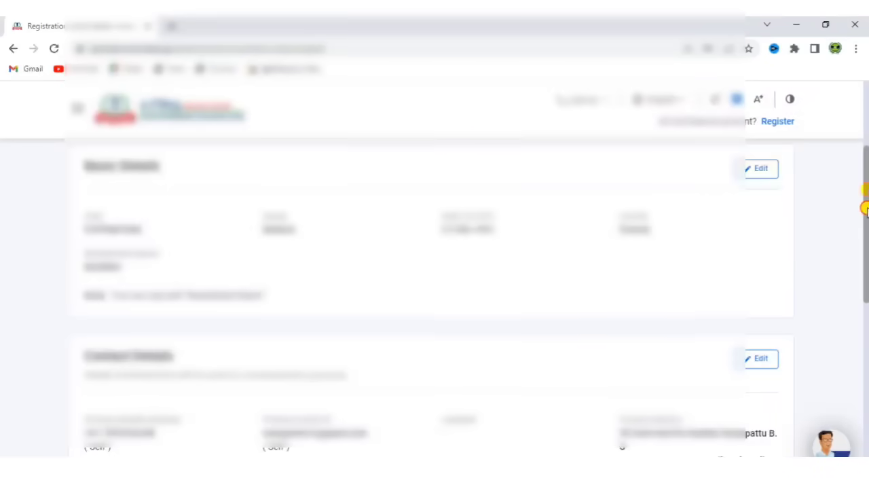
- Review the Verify Details page and confirm the registration details
drag(866, 207, 865, 272)
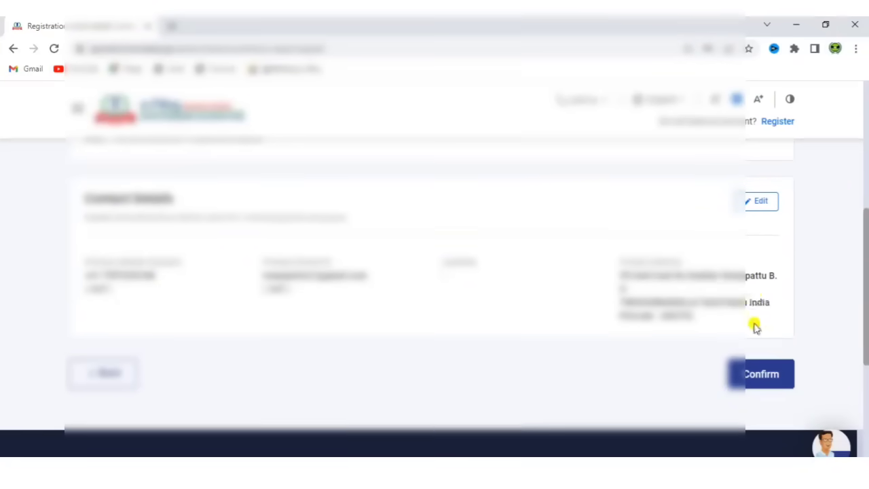
click(758, 374)
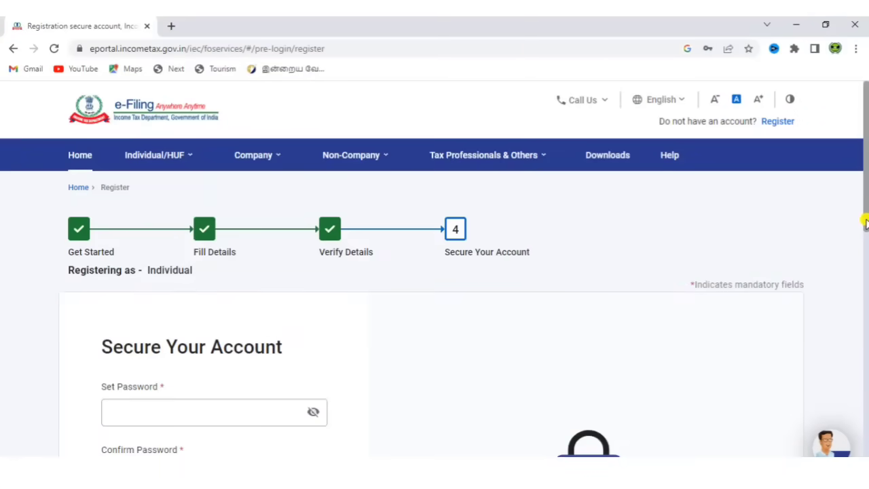
- Type a new account password with added symbol and digits until it rates Strong
drag(865, 223, 864, 253)
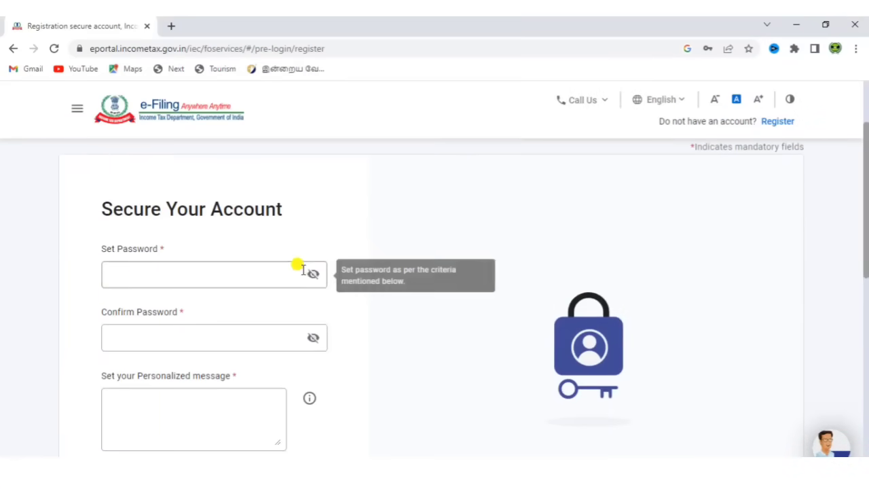
click(143, 270)
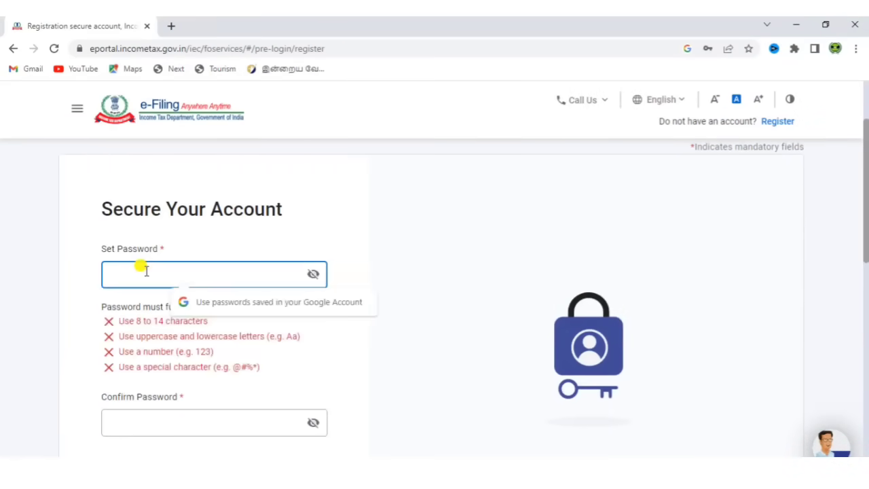
text(A)
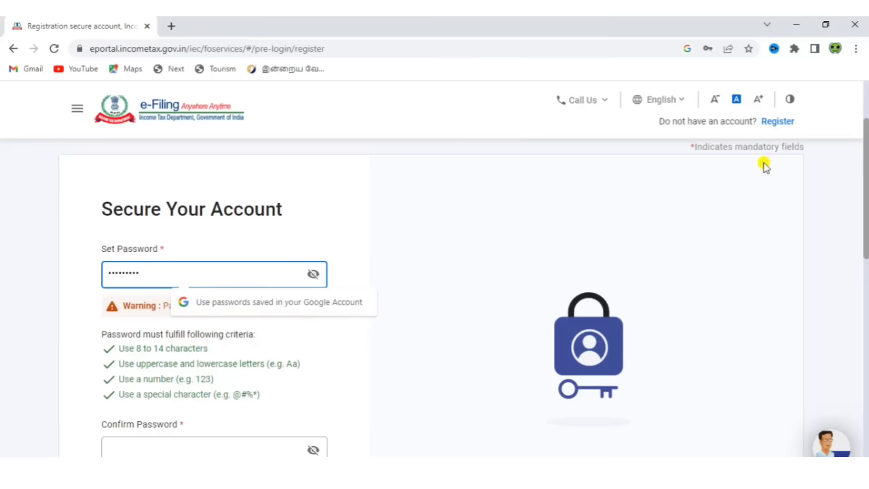
scroll(867, 192, down, 1)
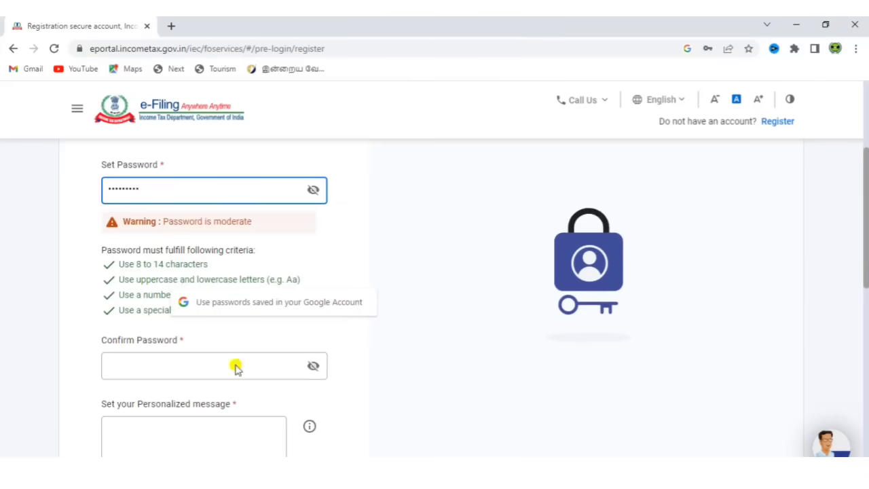
click(212, 365)
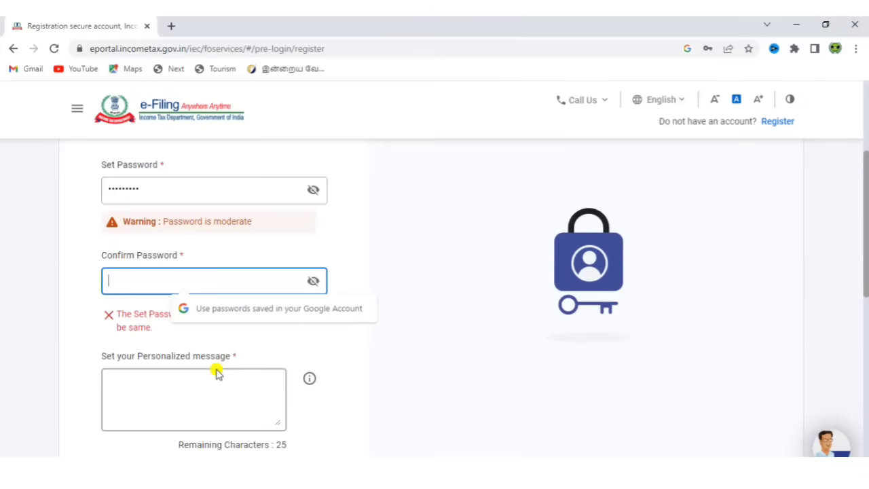
key(shift+Tab)
text(@1)
click(353, 400)
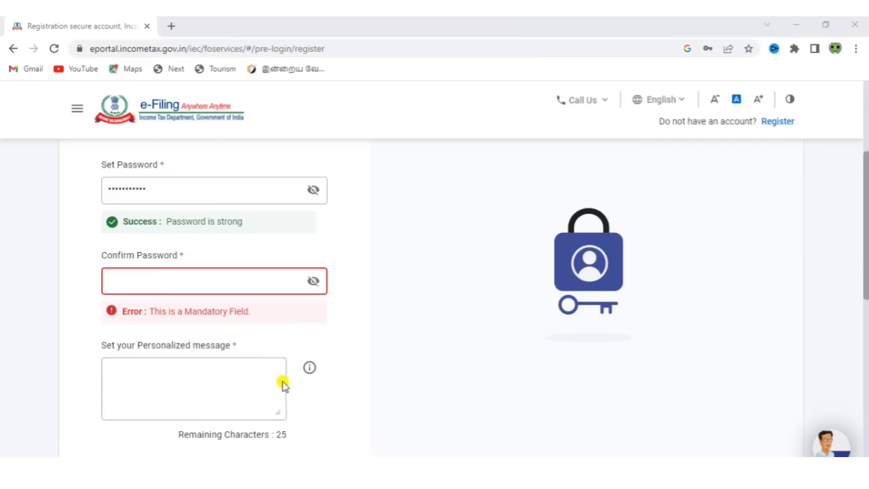
- Re-enter the same password in Confirm Password so it matches
click(193, 279)
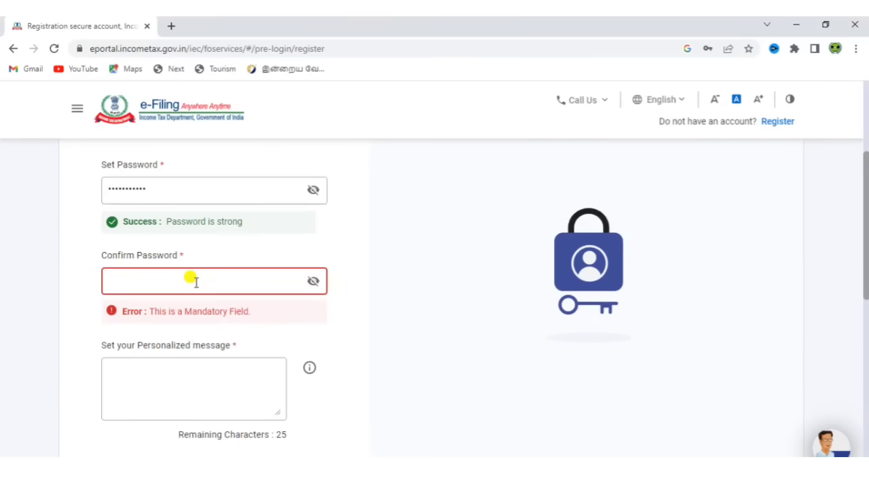
click(193, 279)
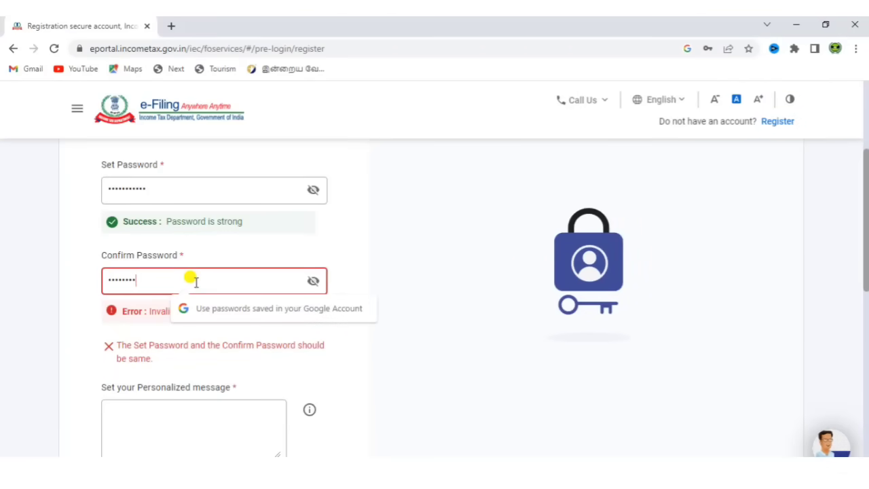
text(23)
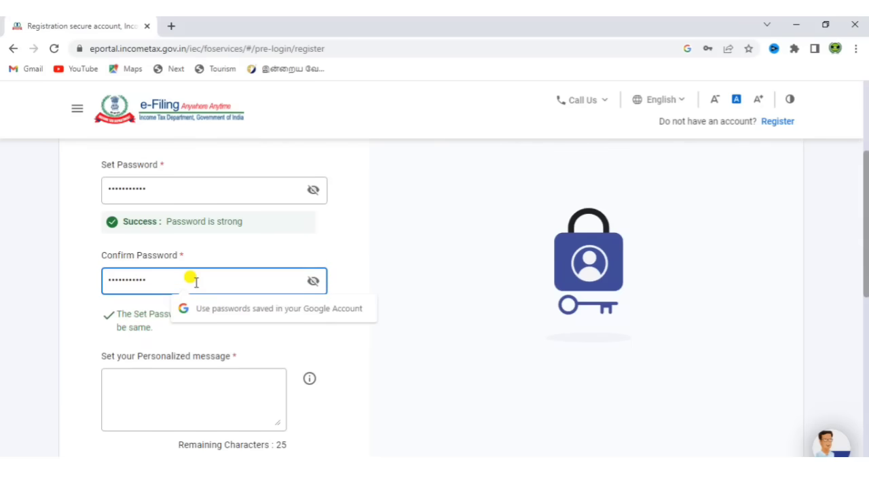
click(429, 337)
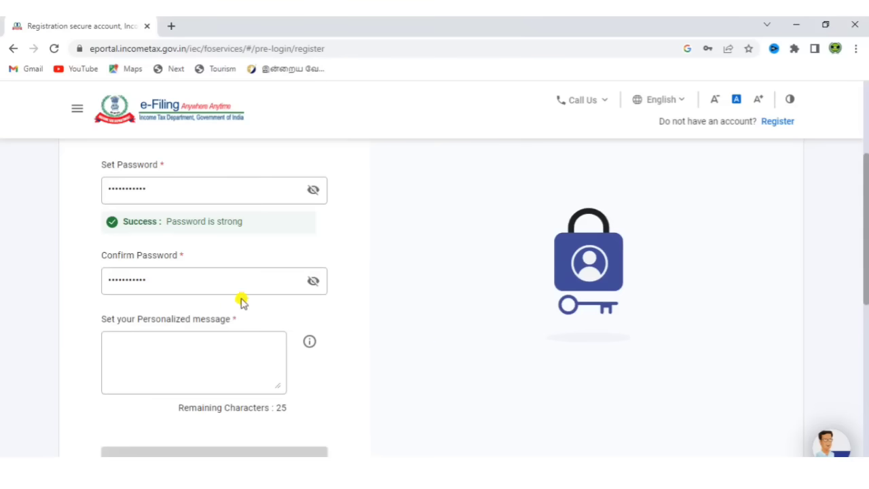
- Begin the personalized login message field and scroll down the Secure Your Account form
click(213, 344)
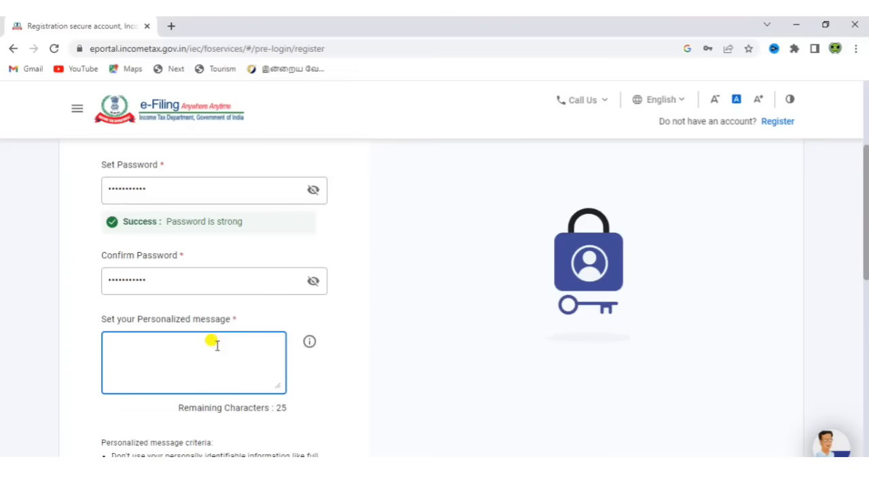
drag(867, 230, 866, 285)
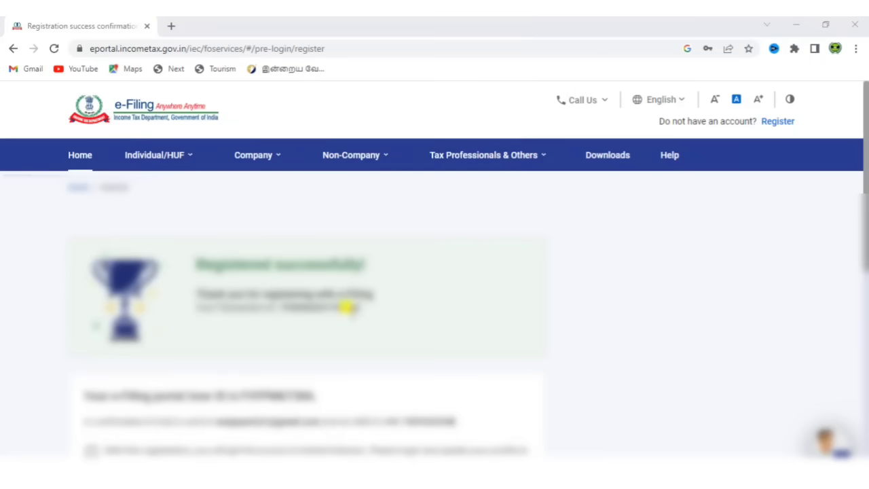
- Select the acknowledgement number on the success page, then scroll down the confirmation
triple_click(347, 307)
click(534, 314)
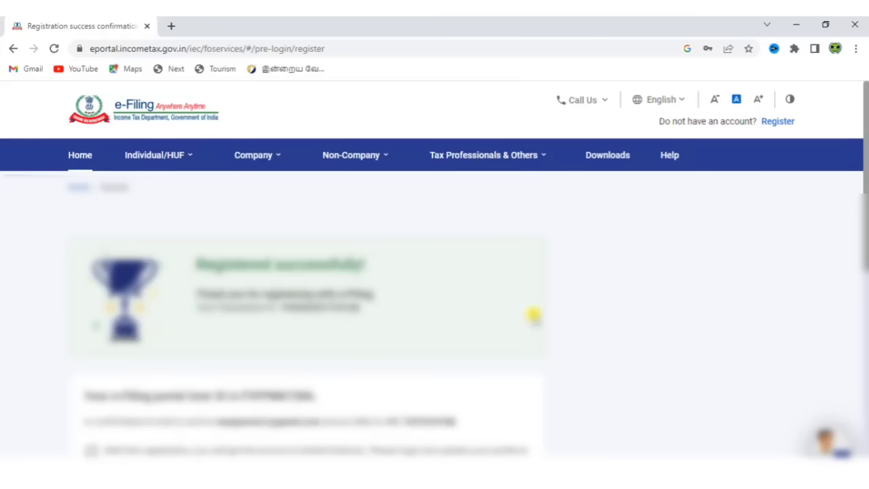
drag(866, 198, 864, 248)
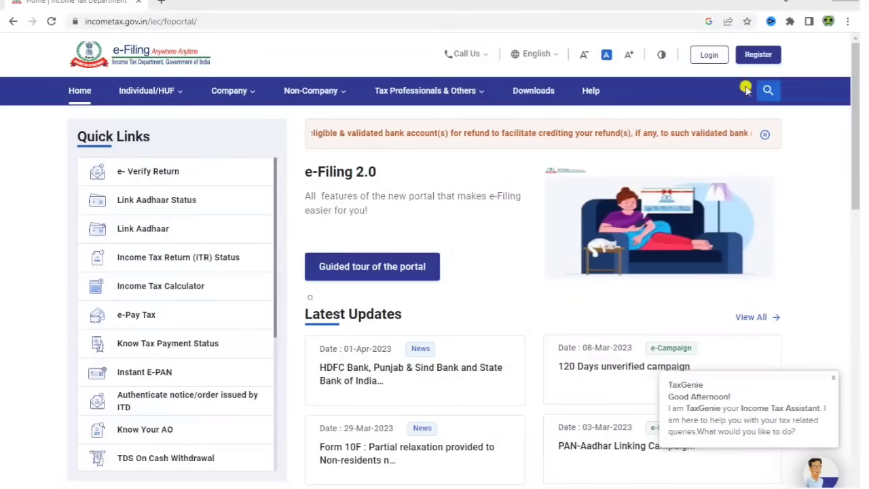
- Open Login and submit the PAN as the User ID to reach the password step
click(706, 55)
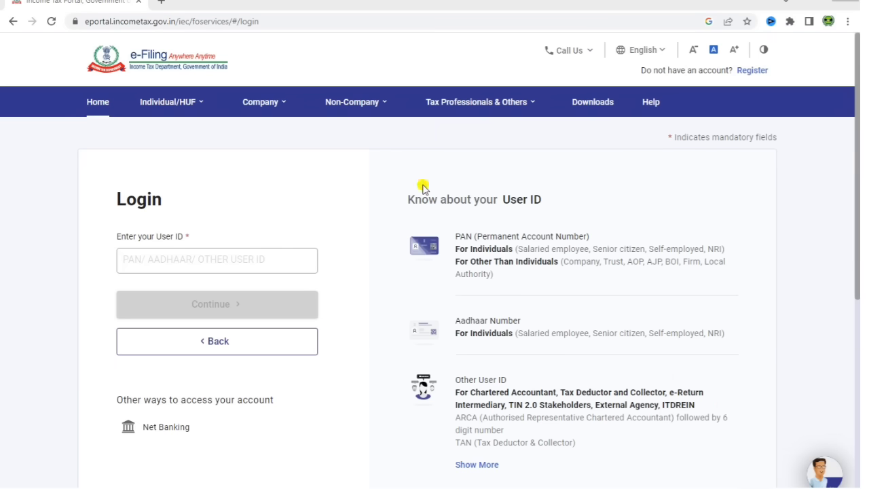
click(214, 261)
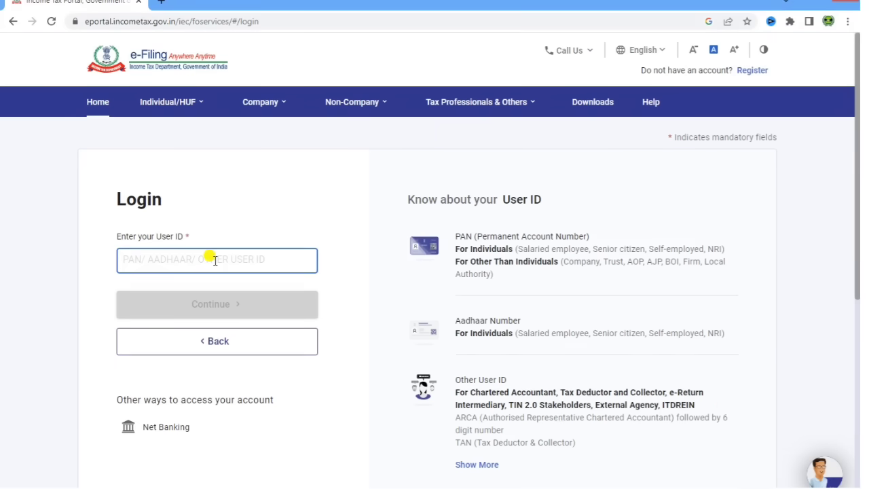
text(Q)
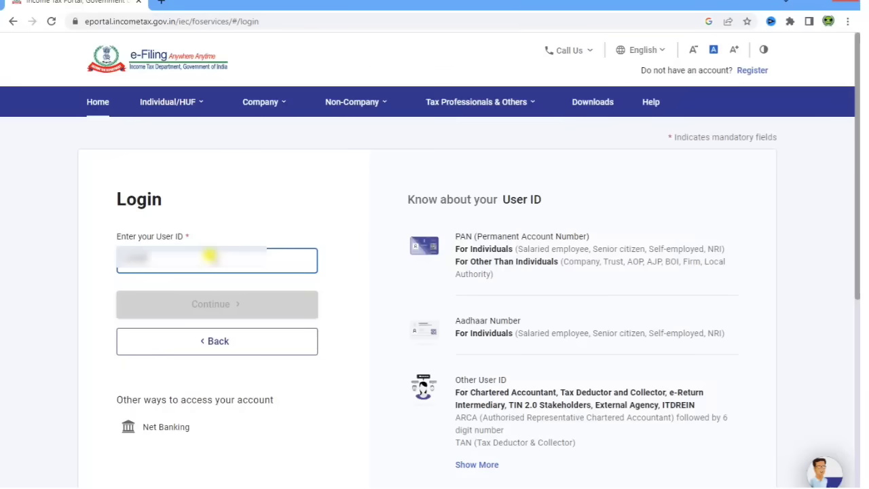
text(A1234F)
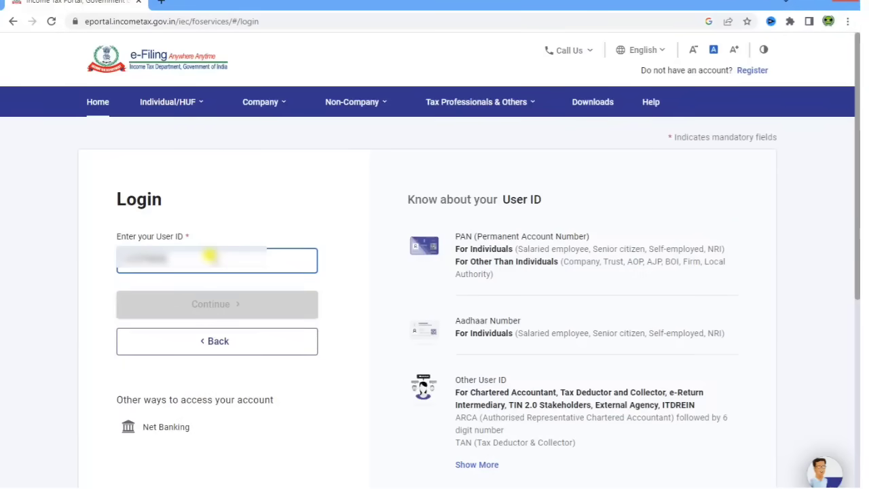
text(F)
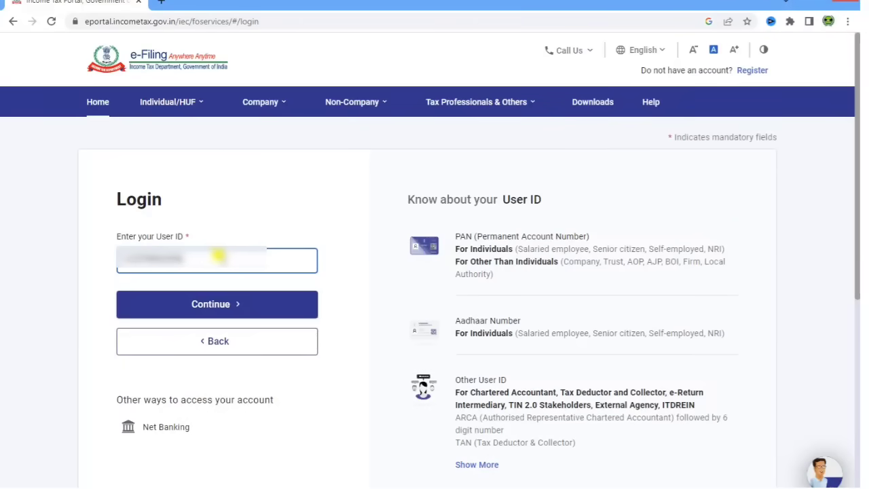
click(258, 300)
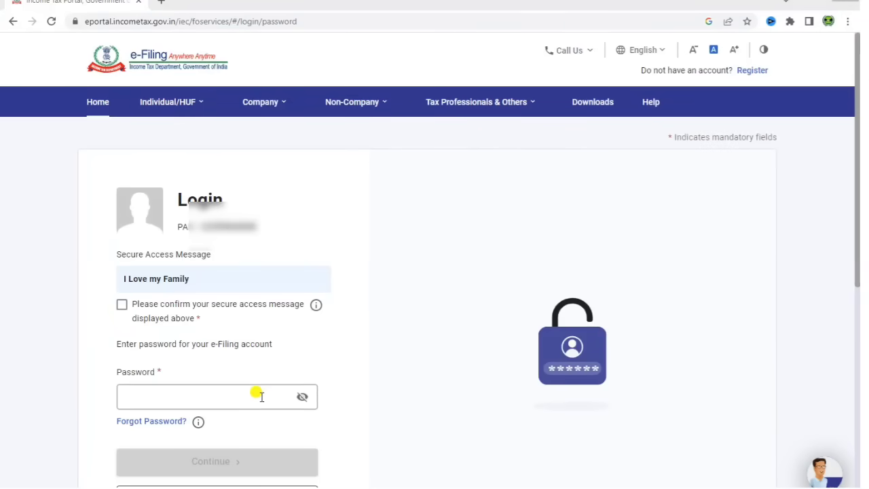
- Enter the account password, confirm the secure access message, and log in to the dashboard
click(261, 396)
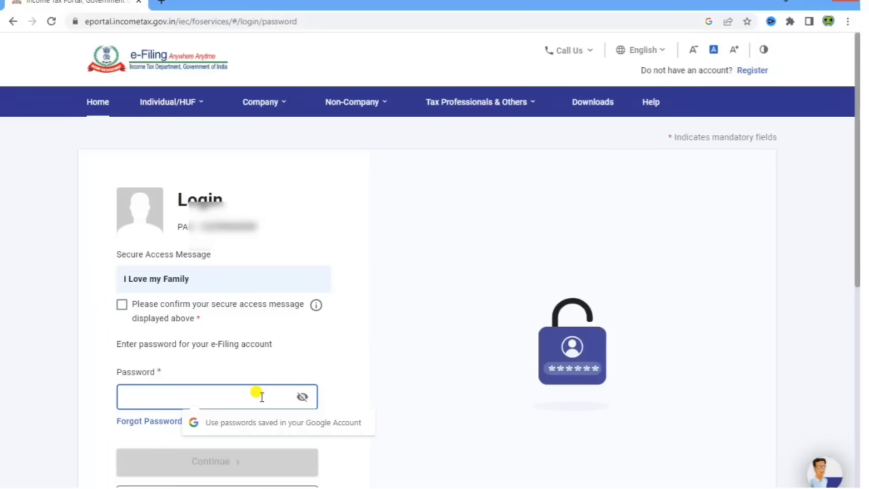
text(aaaaaaaaaaa)
click(379, 379)
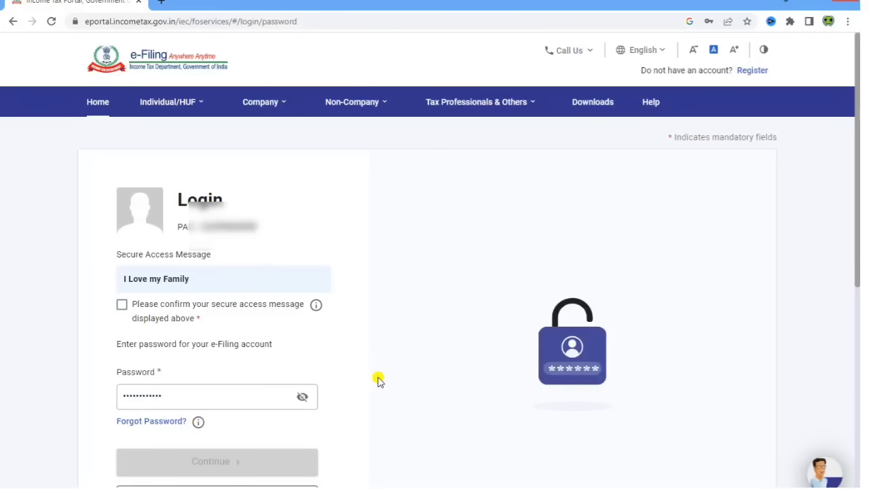
click(118, 303)
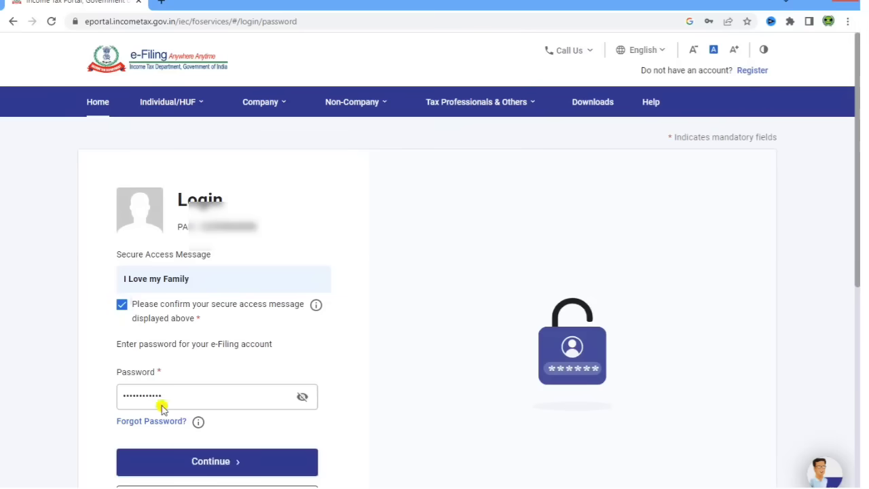
click(245, 460)
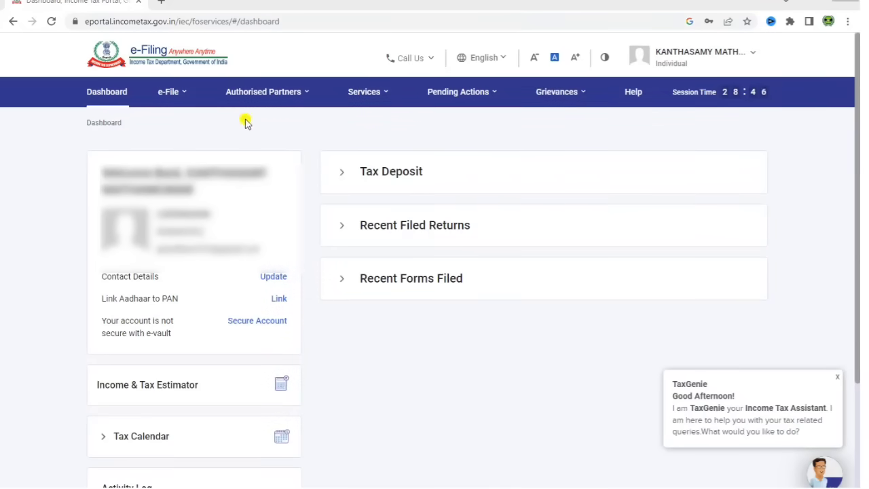
- Go to the e-Pay Tax page from the e-File menu
click(169, 93)
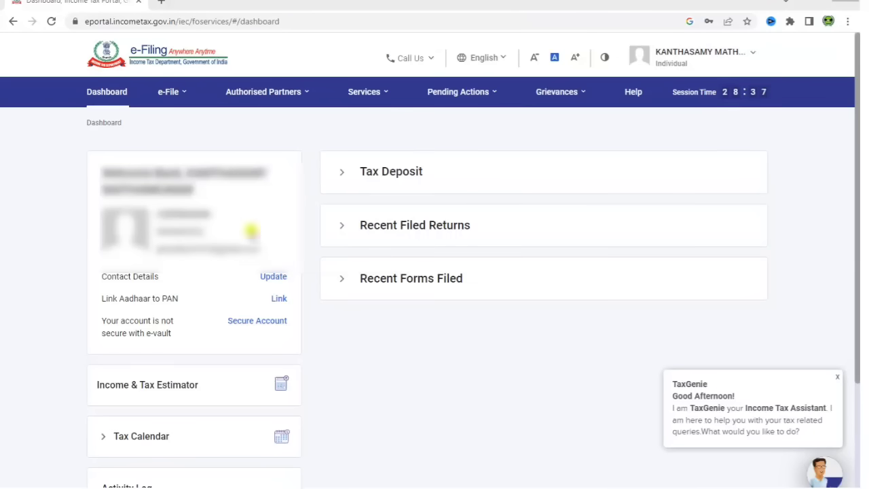
mouse_move(171, 91)
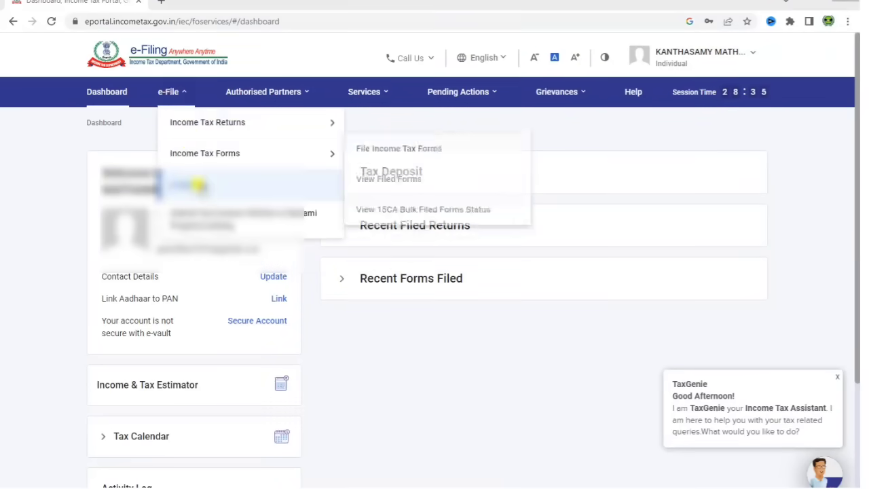
click(197, 185)
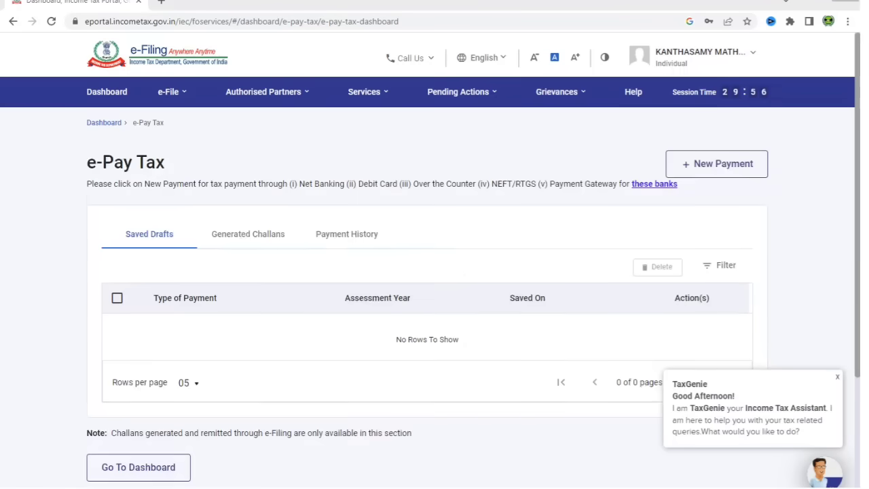
- Download the challan receipt for the ₹1,000 AY 2023-24 payment from Payment History
click(342, 242)
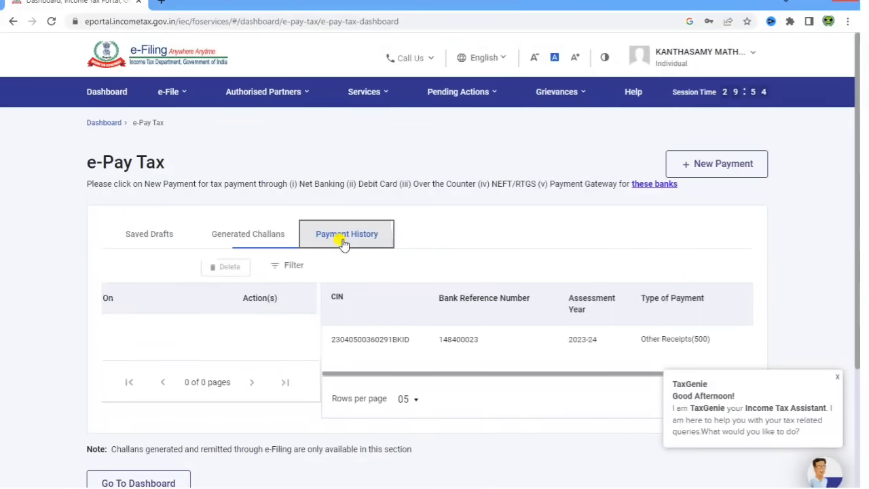
click(838, 377)
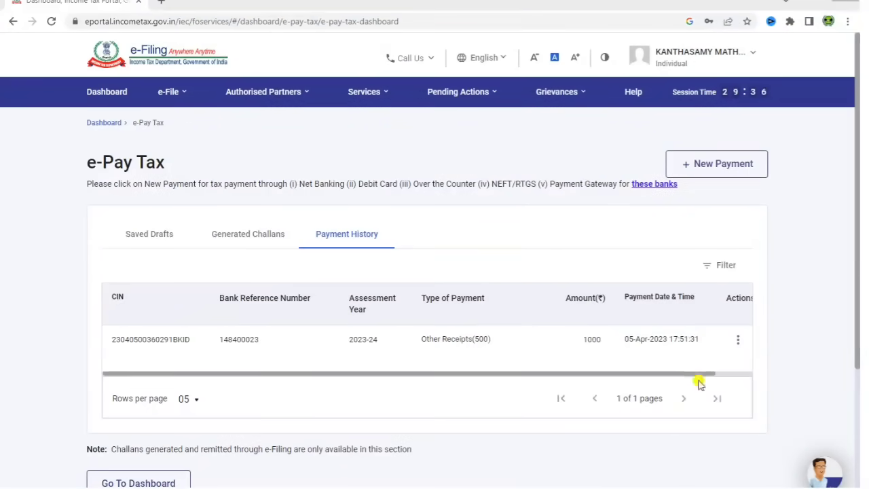
click(738, 339)
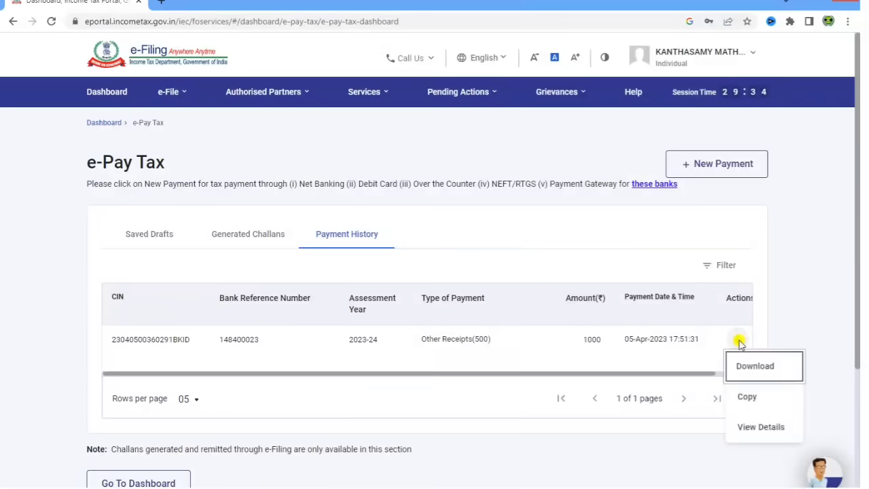
click(760, 368)
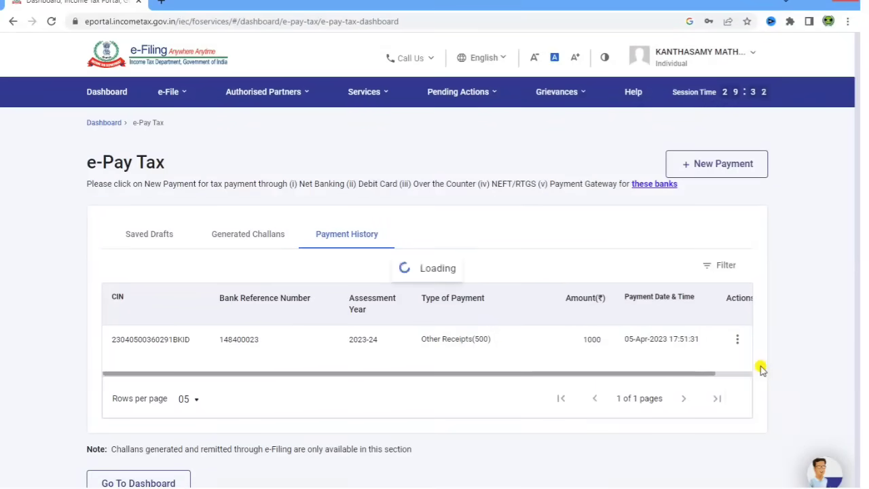